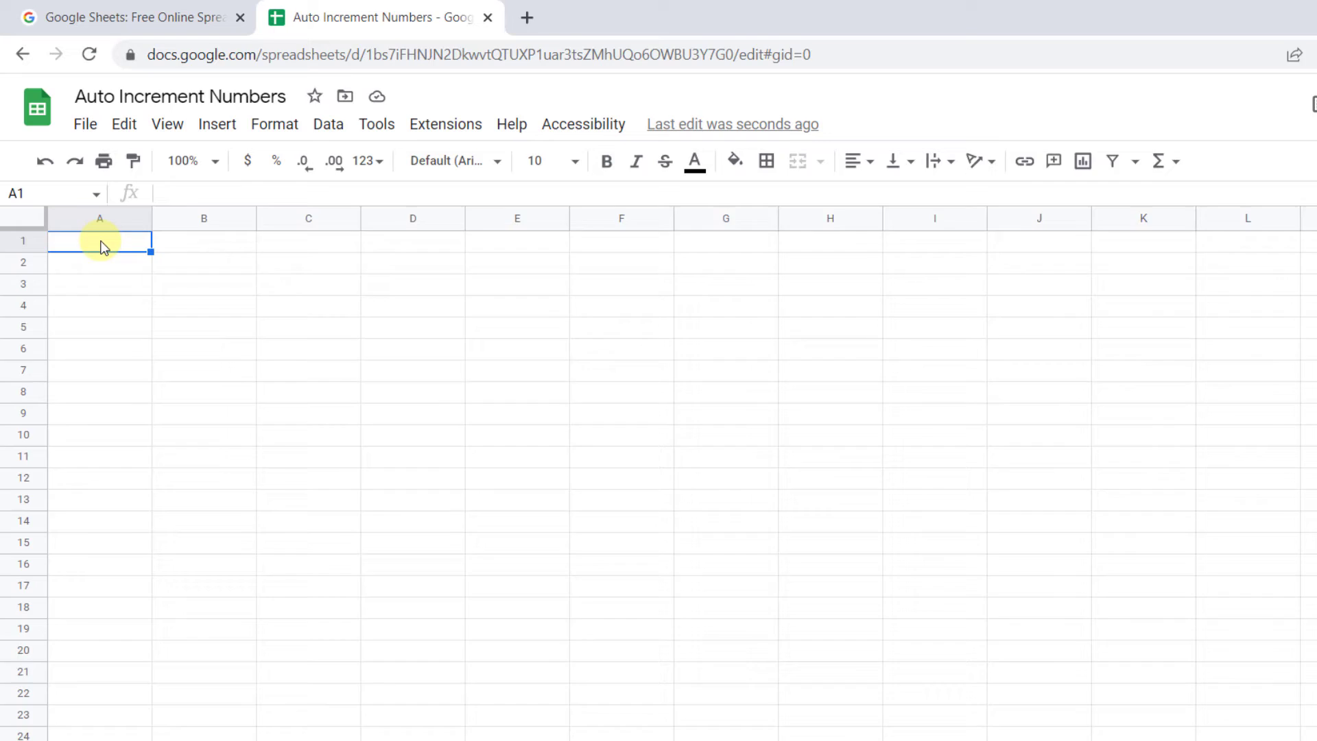
Step: Fill A1:A20 with the series 1 through 20 from starting values 1 and 2
type("1")
key("Return")
type("2")
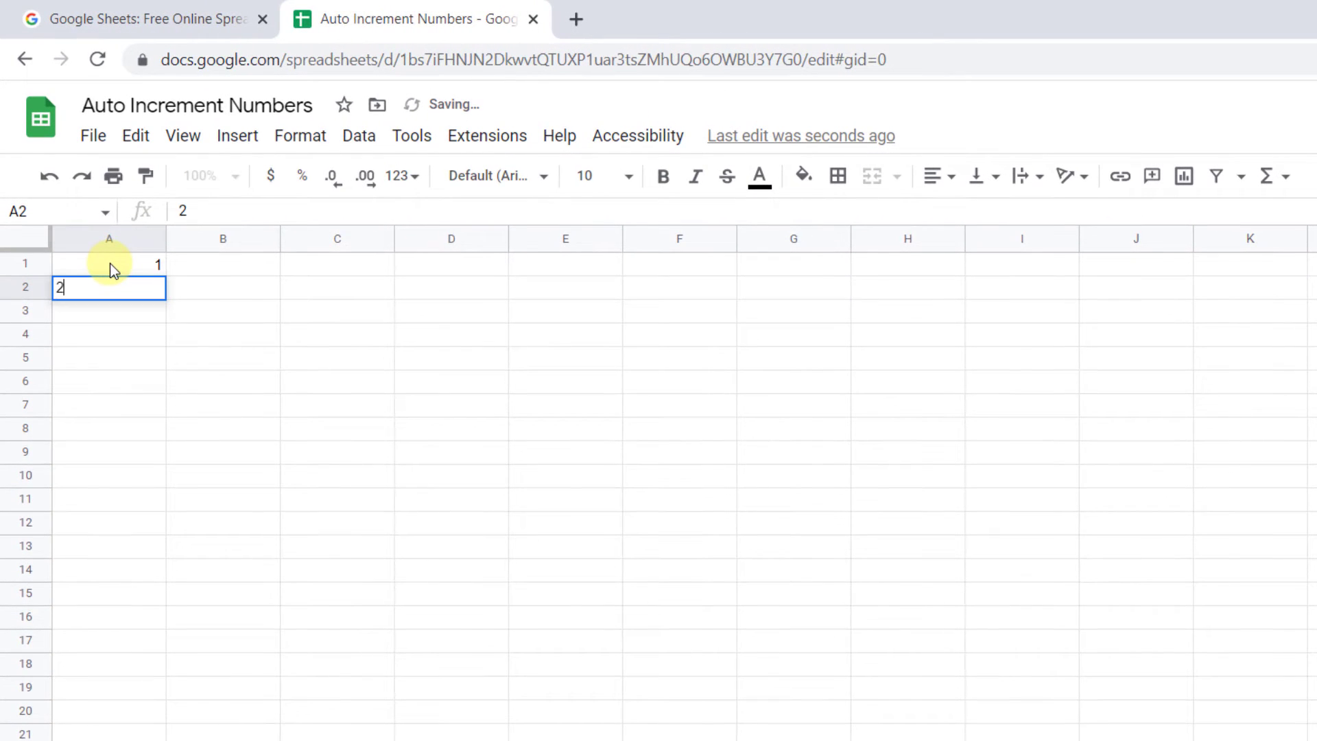
key("Return")
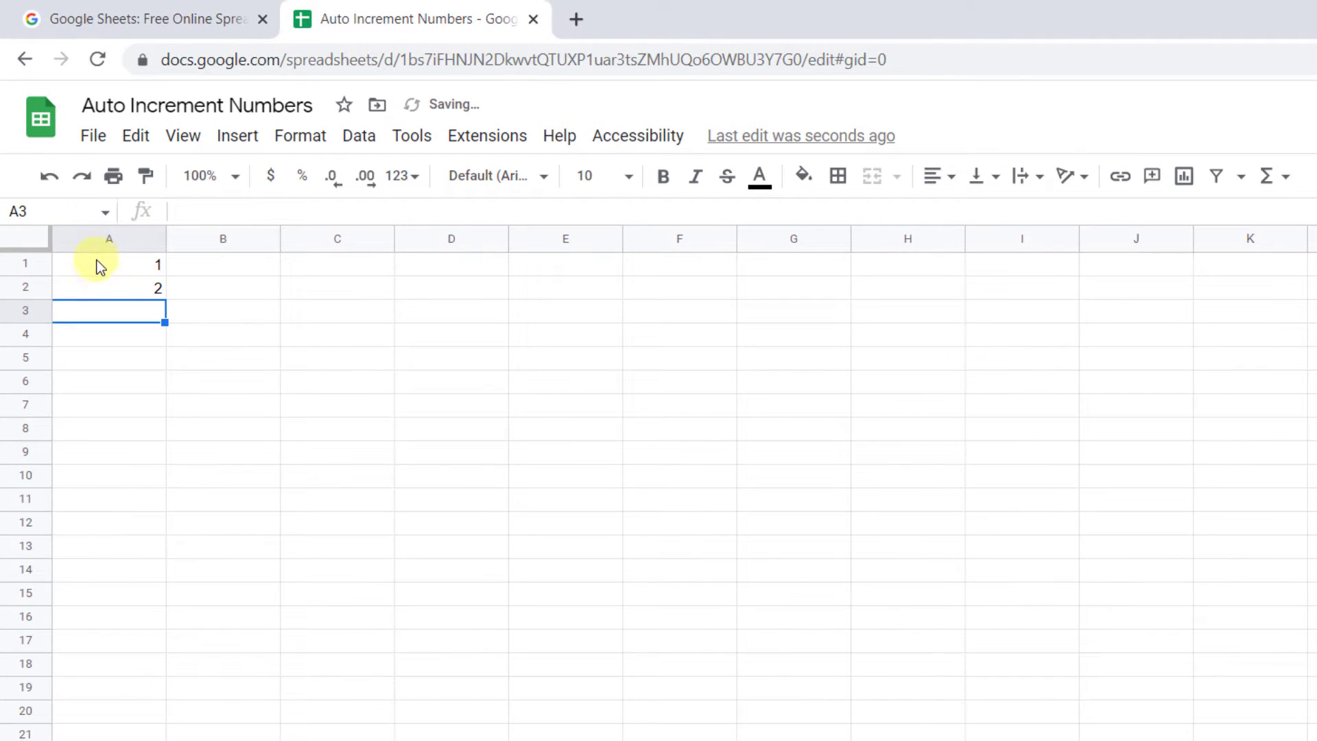
left_click_drag(96, 265, 97, 288)
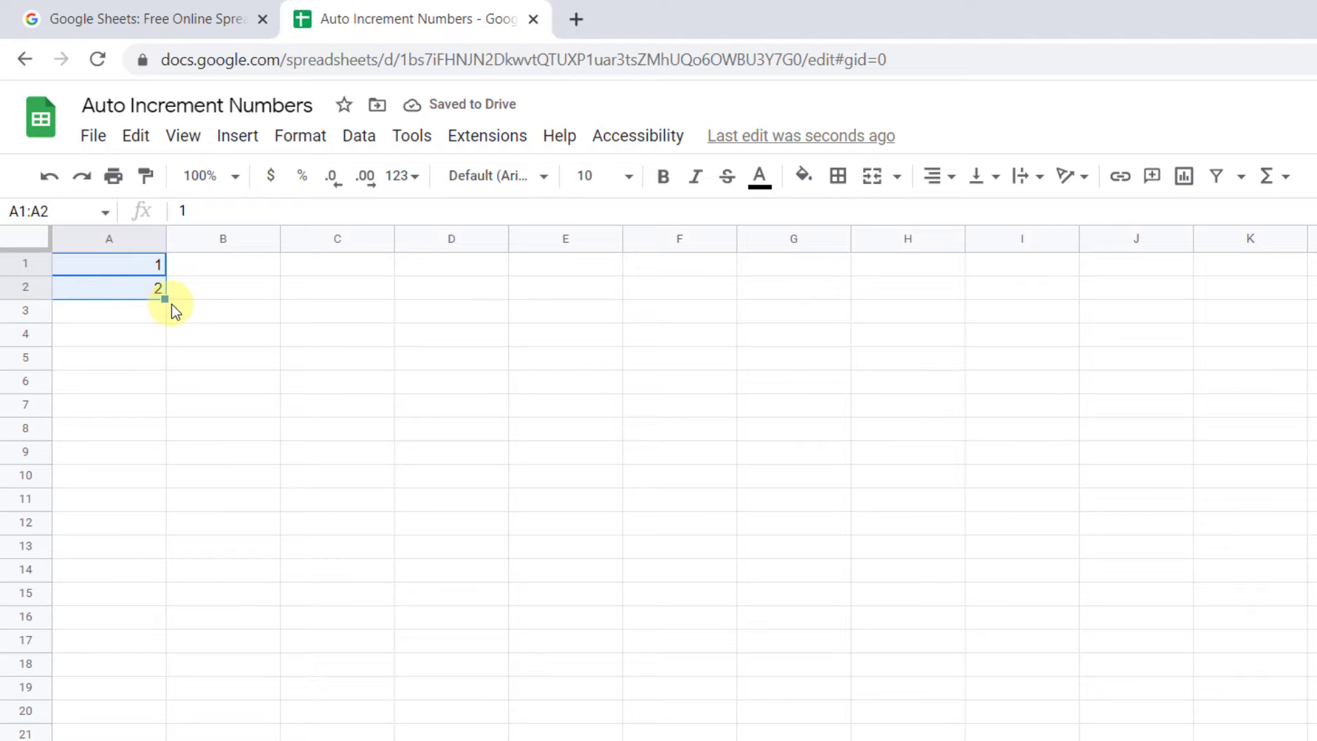
left_click_drag(165, 299, 166, 714)
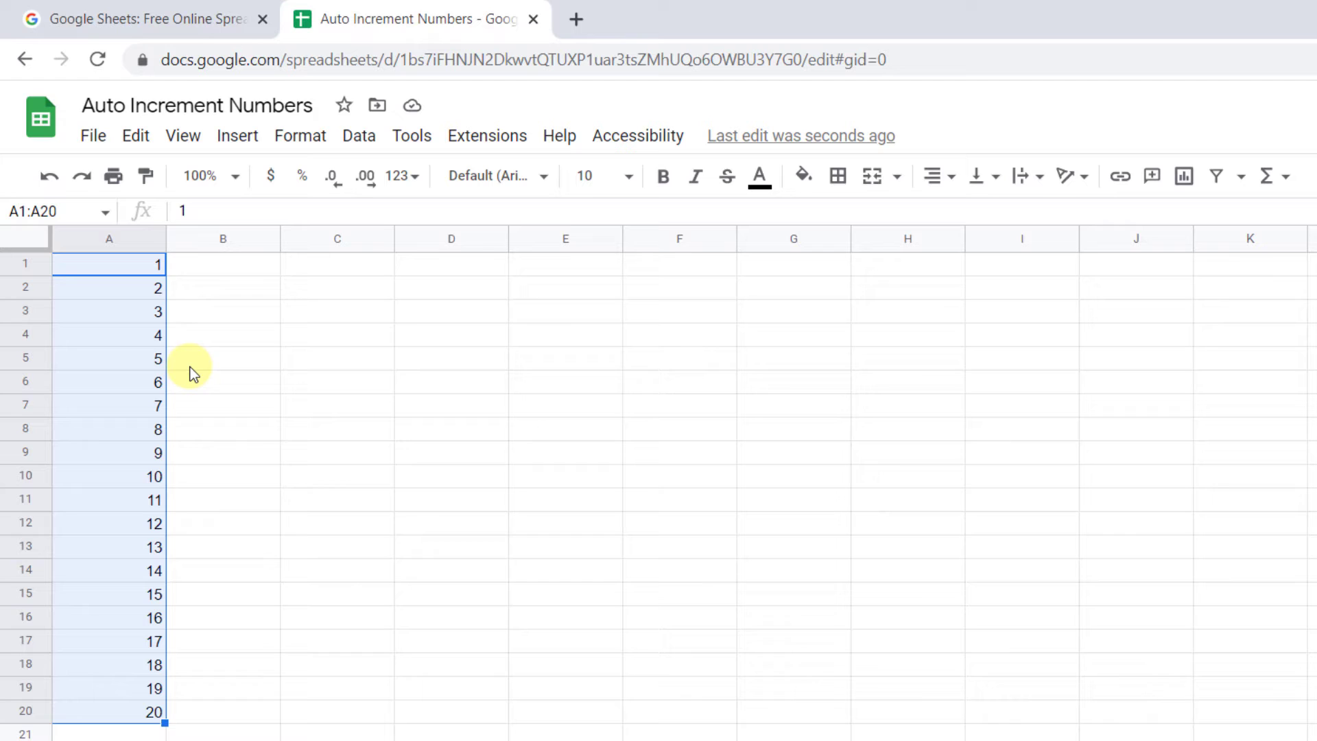
Step: Fill B1:B20 counting by 5 from 0 to 95, starting with 0 and 5
left_click(236, 274)
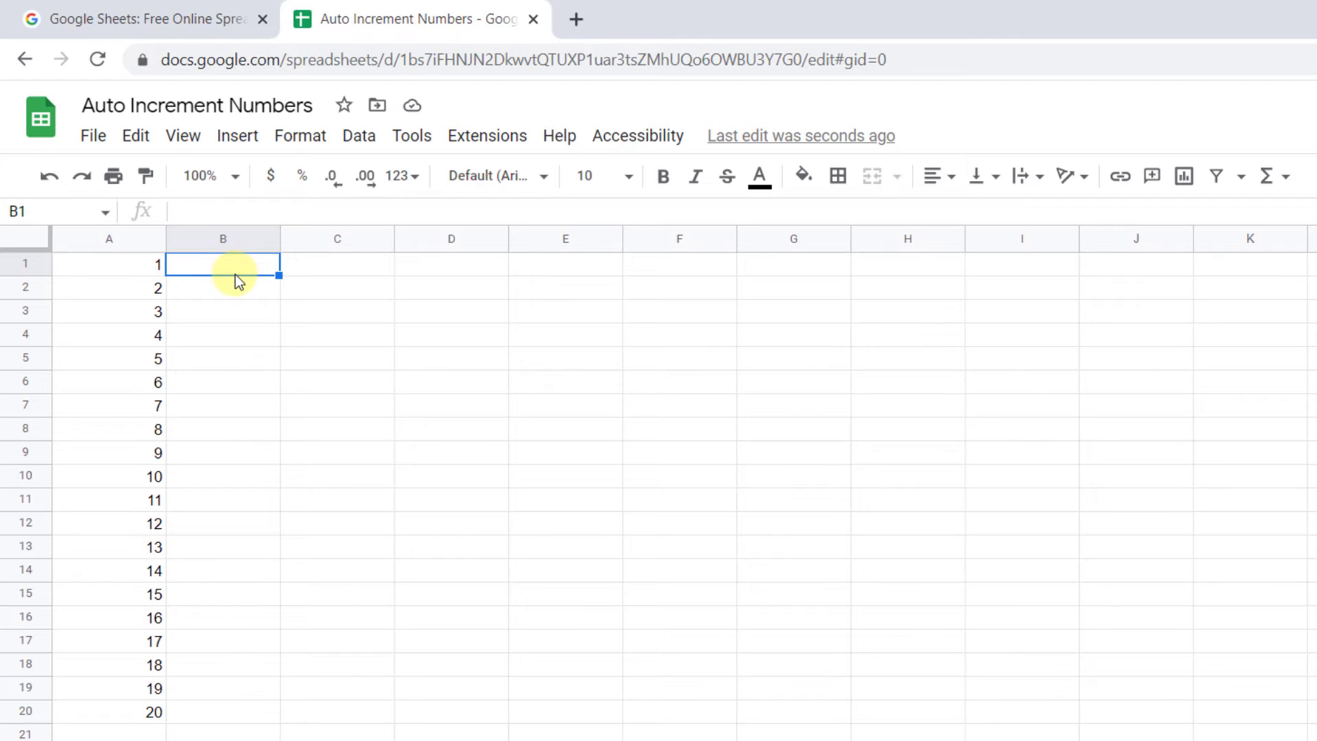
type("0")
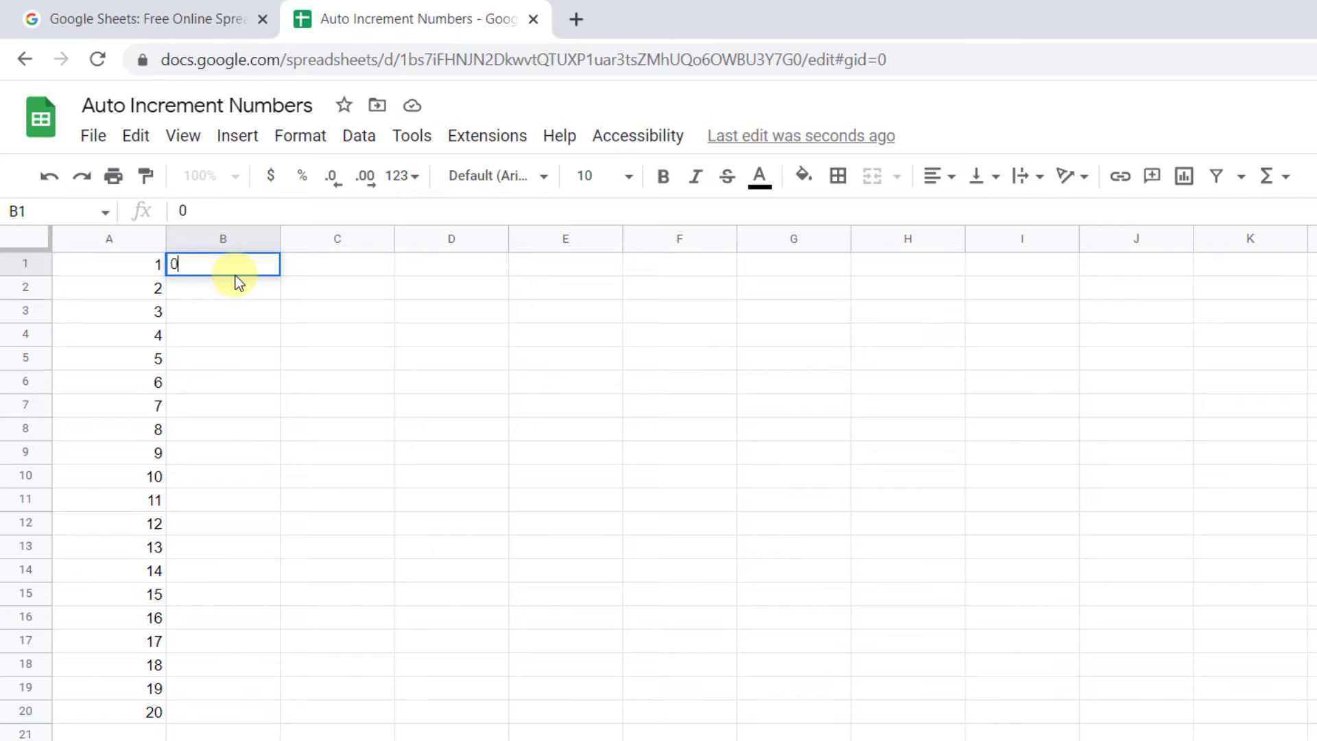
key("Return")
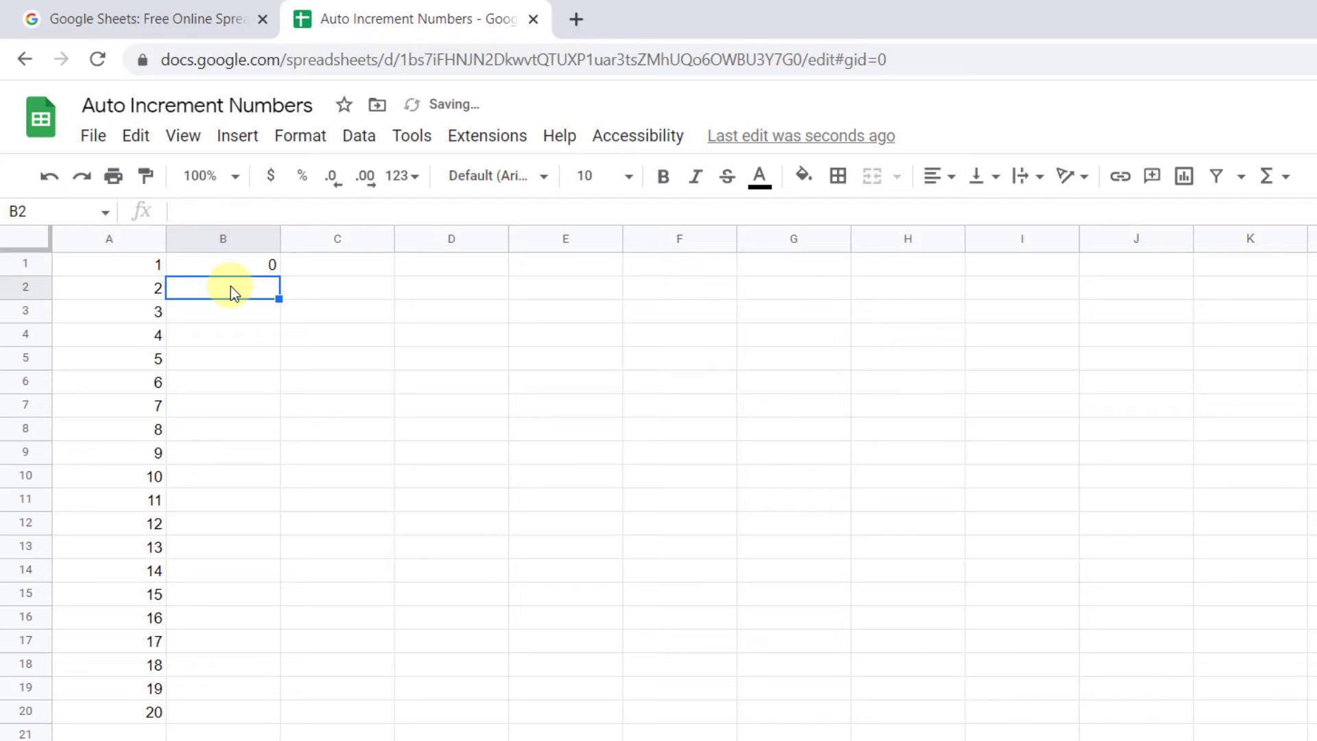
type("5")
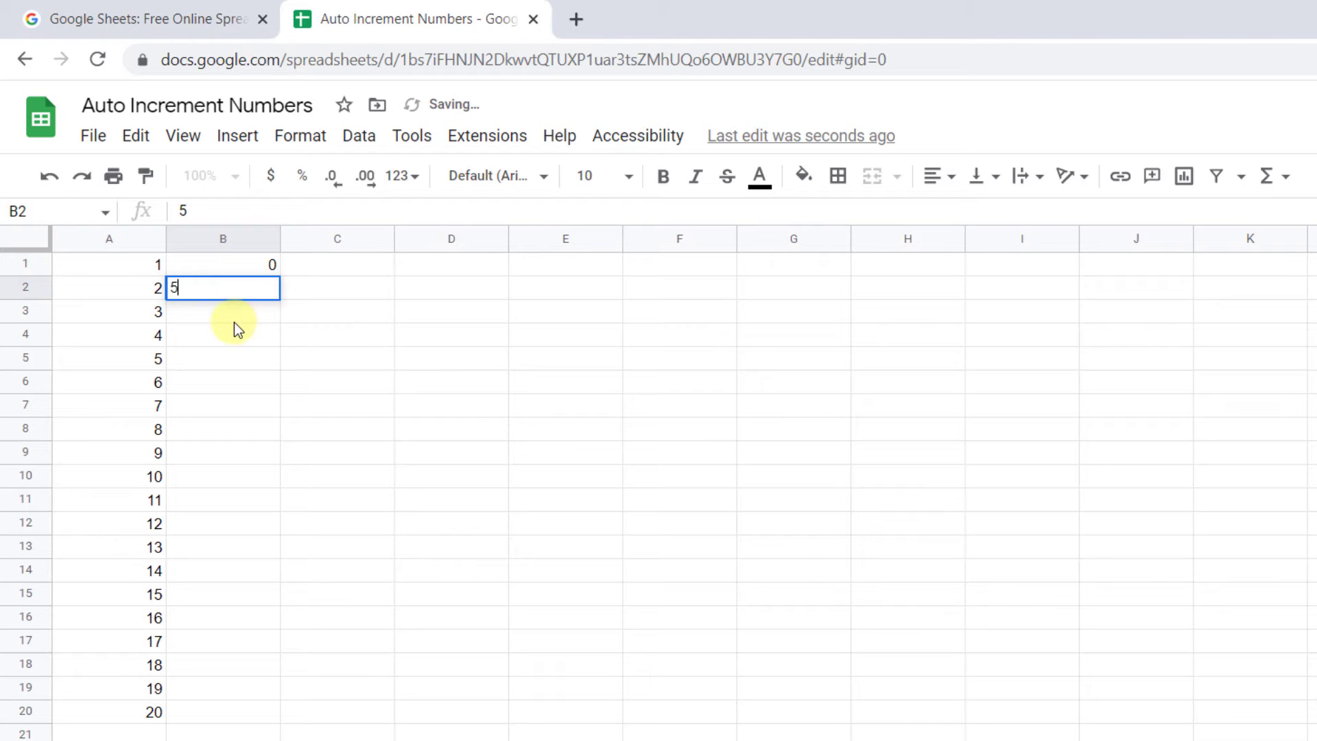
key("Return")
left_click_drag(261, 266, 256, 711)
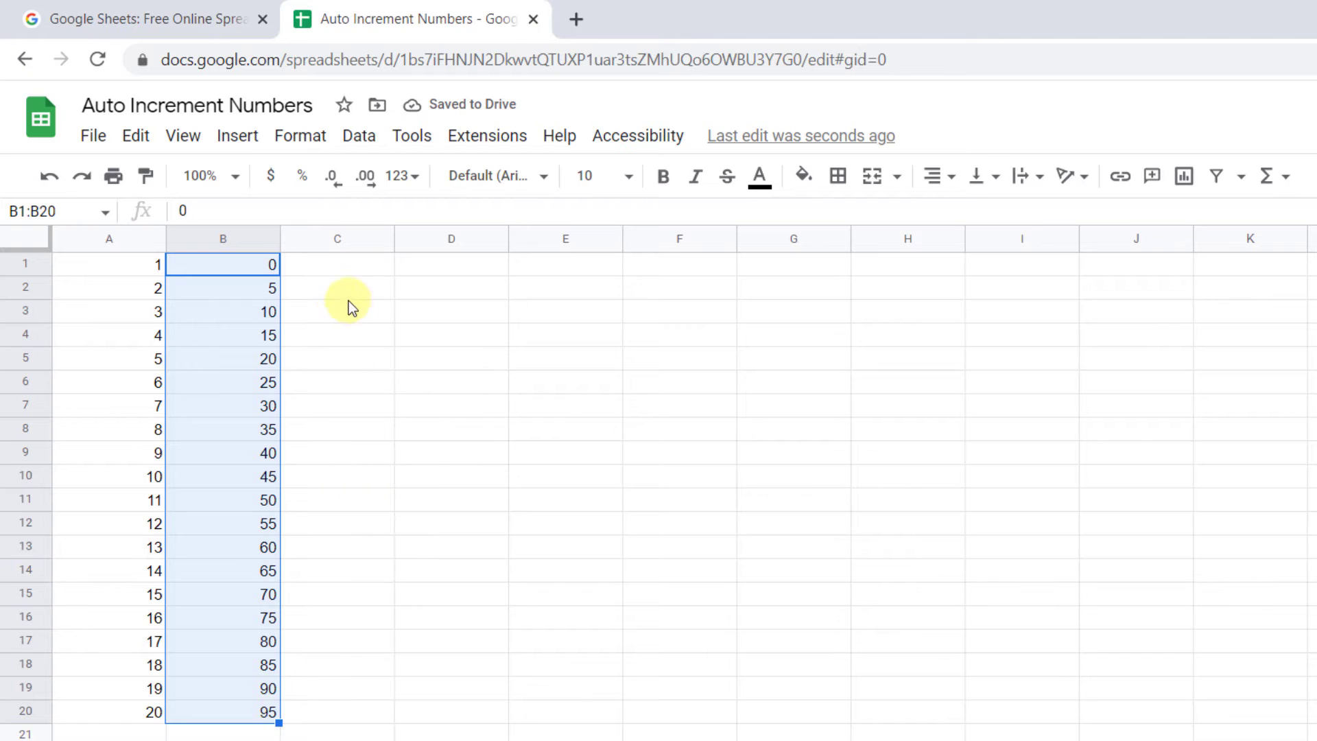
Step: Fill D1:J1 with 1 through 7 from starting values 1 and 2
left_click(422, 268)
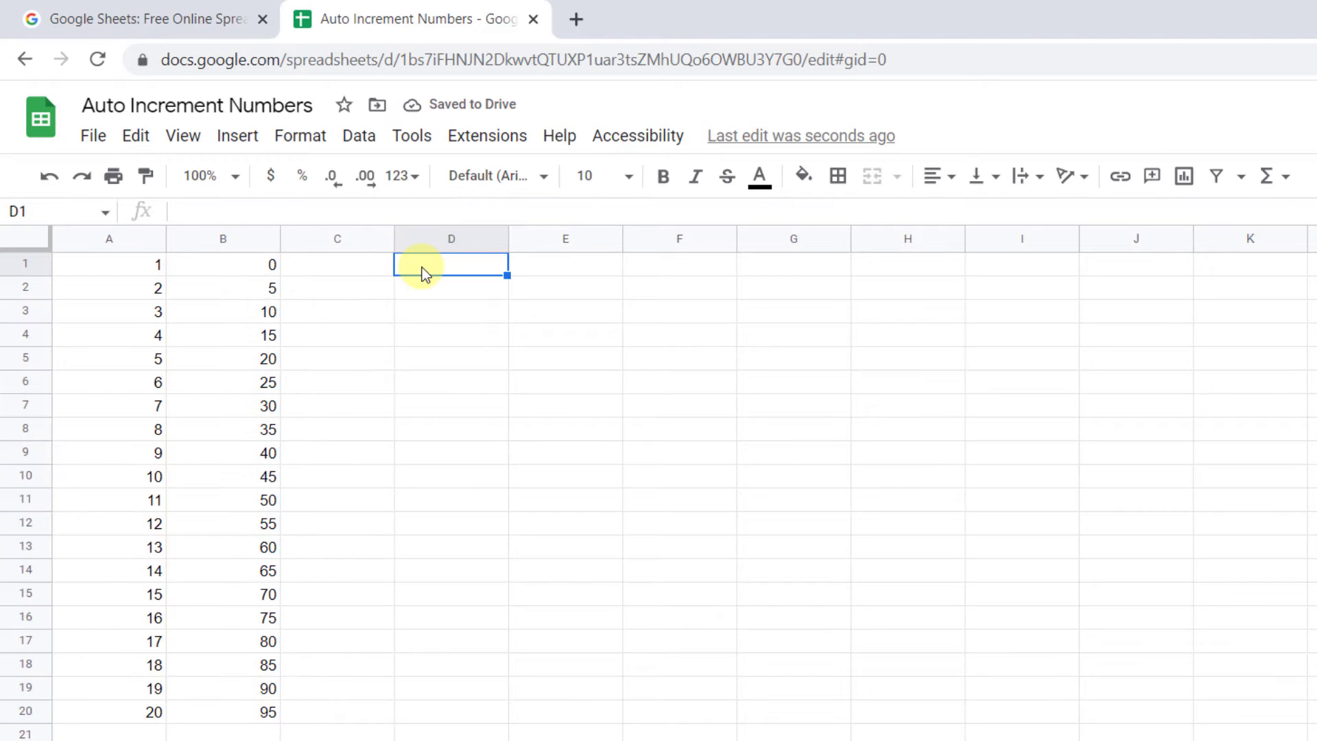
type("1")
key("Tab")
type("2")
key("Tab")
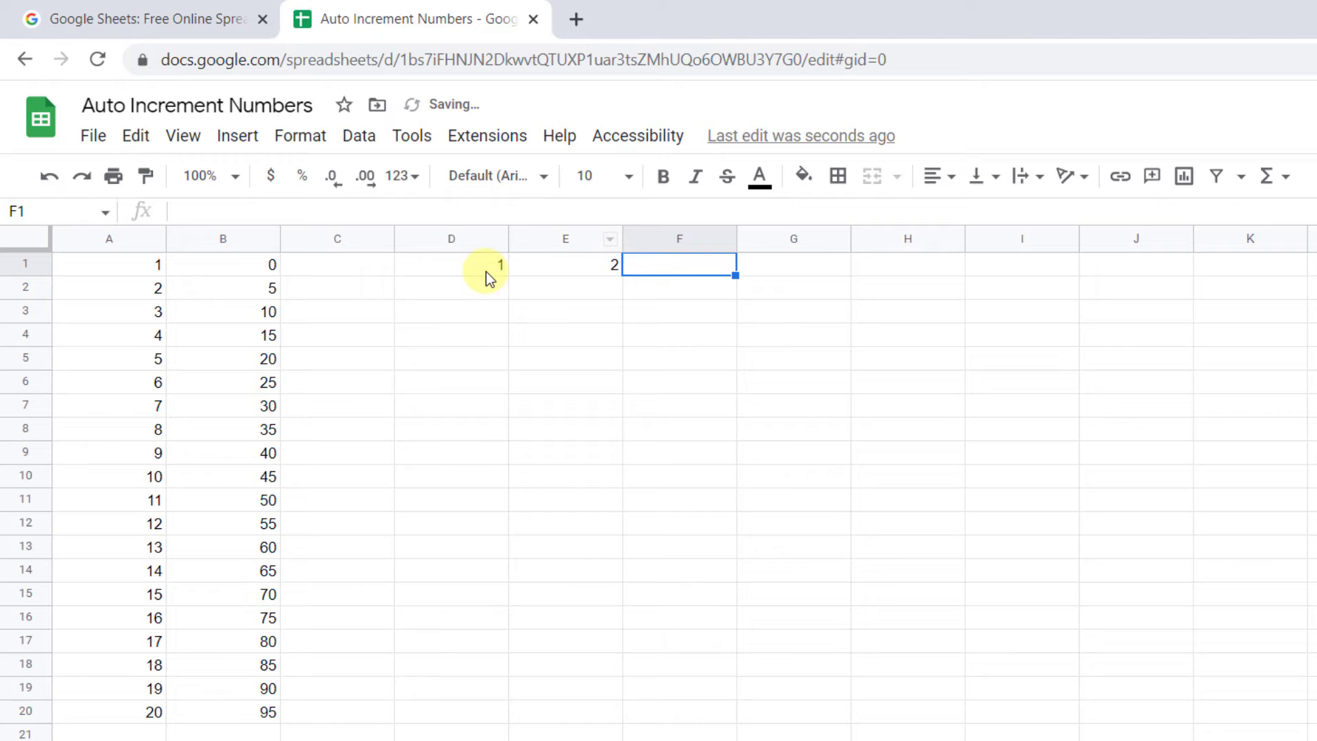
left_click_drag(485, 270, 1174, 271)
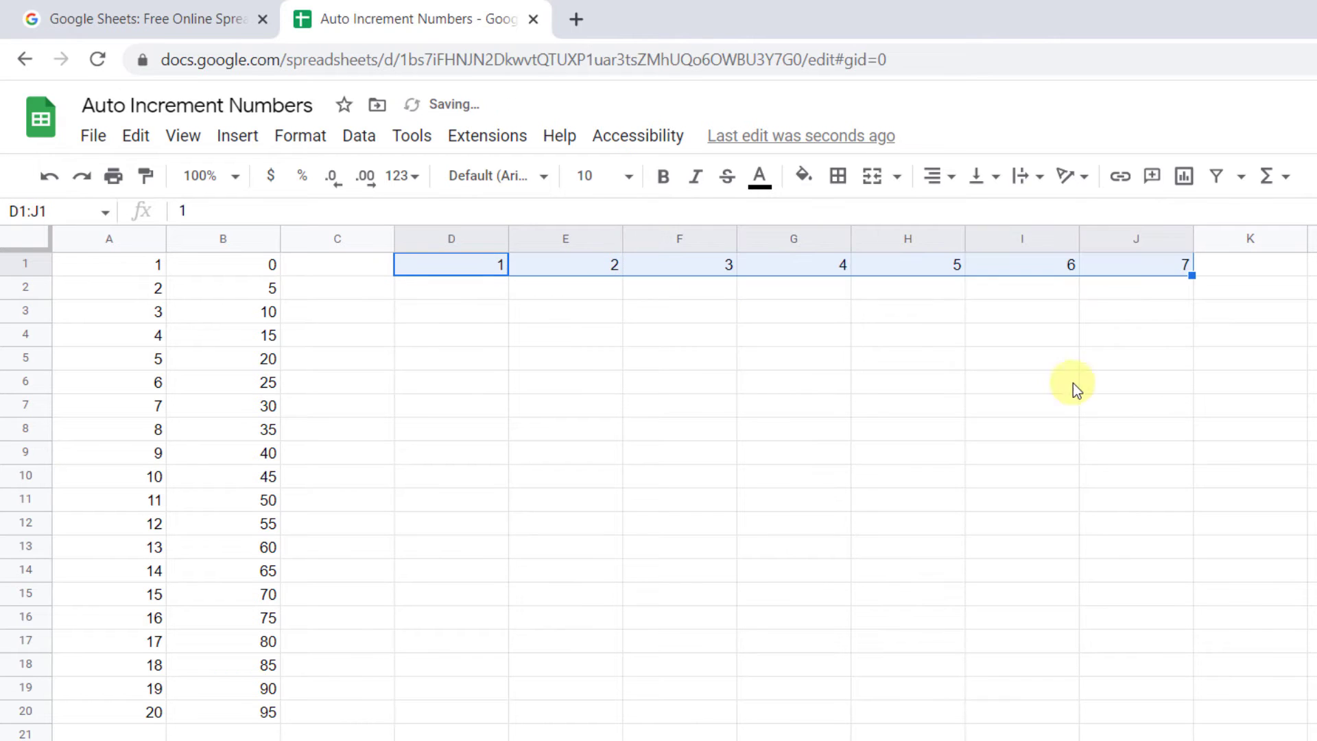
Step: Fill D3:J3 with the odd numbers 1 through 13 from starting values 1 and 3
left_click(471, 315)
type("1")
key("Tab")
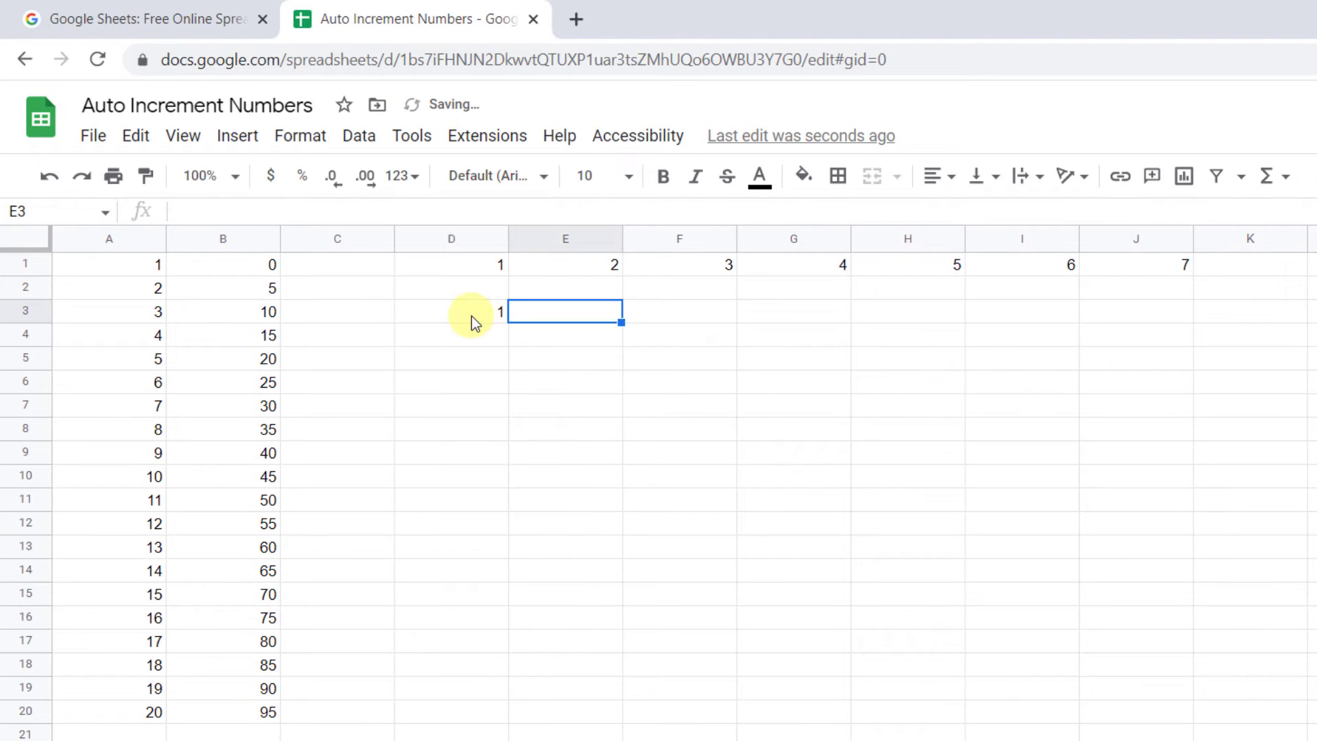
type("3")
left_click_drag(474, 314, 1123, 360)
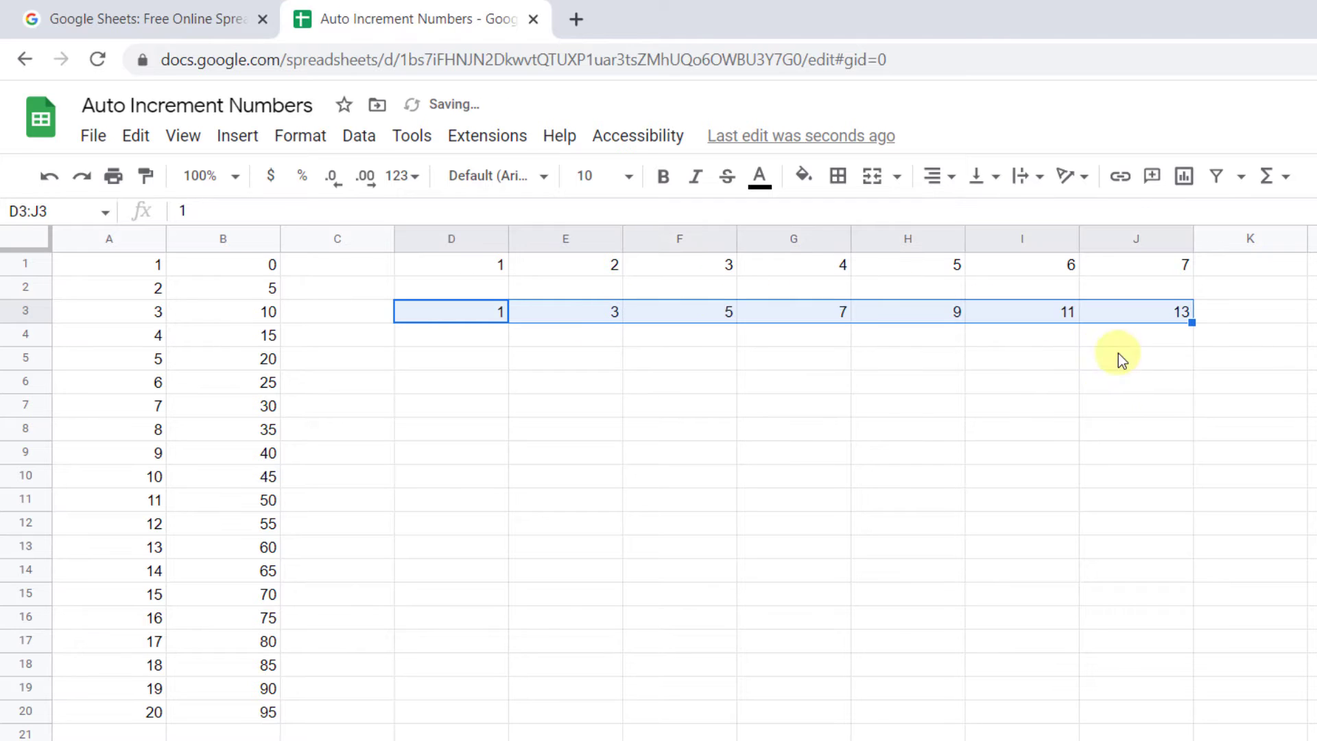
left_click(434, 367)
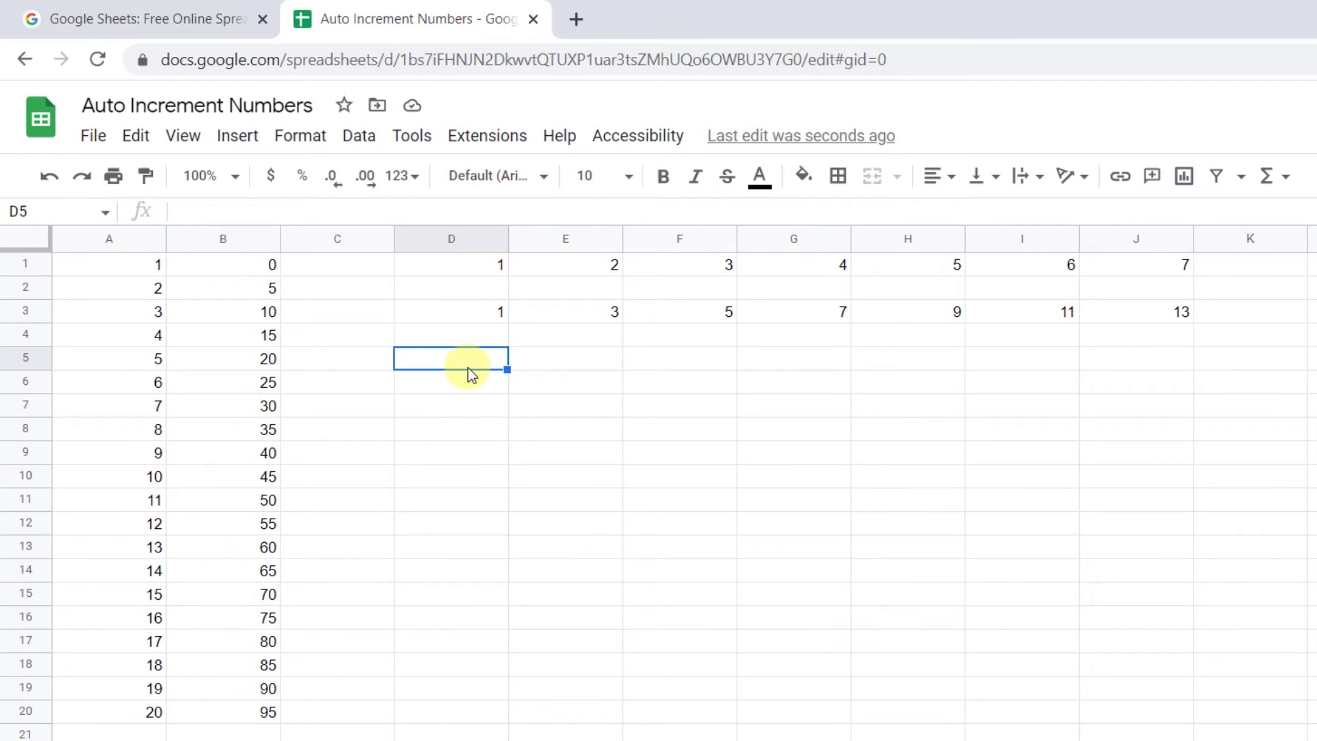
Step: Enter =row() formulas in D5 and D6 so they show 5 and 6
type("=row")
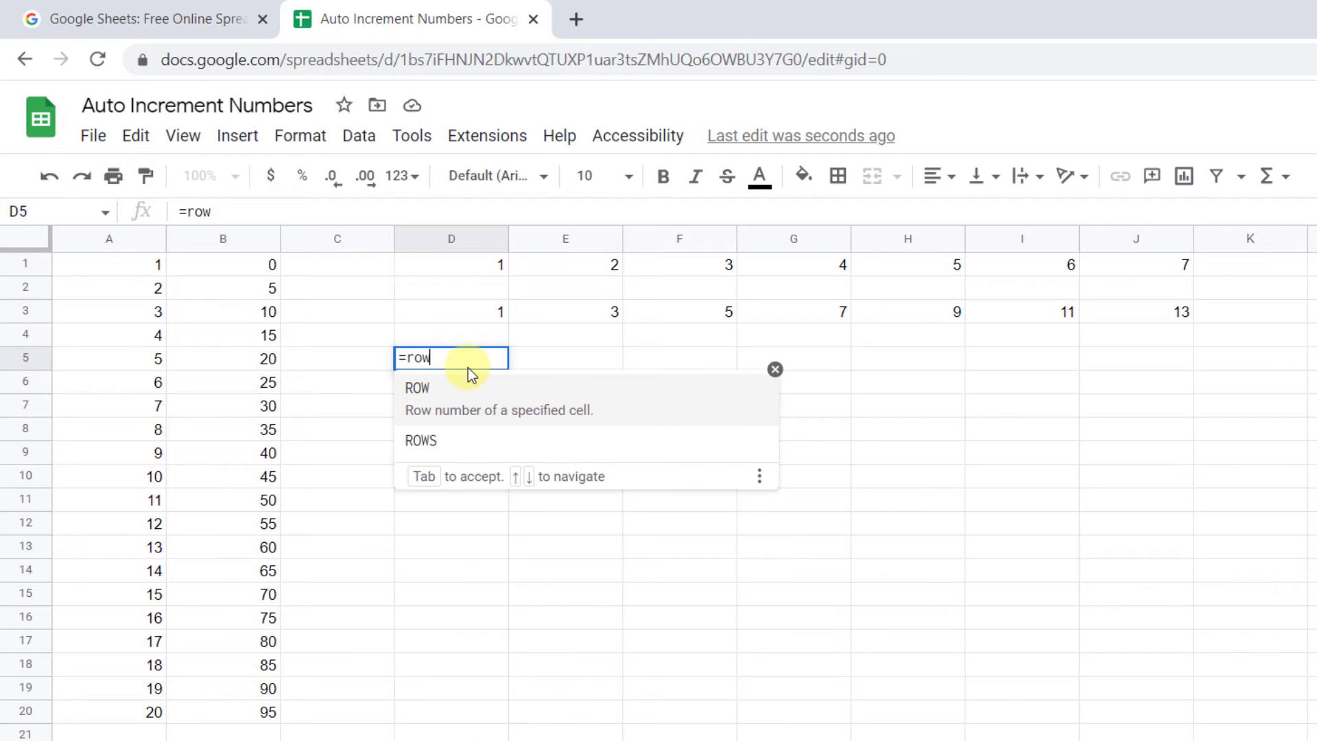
type("()")
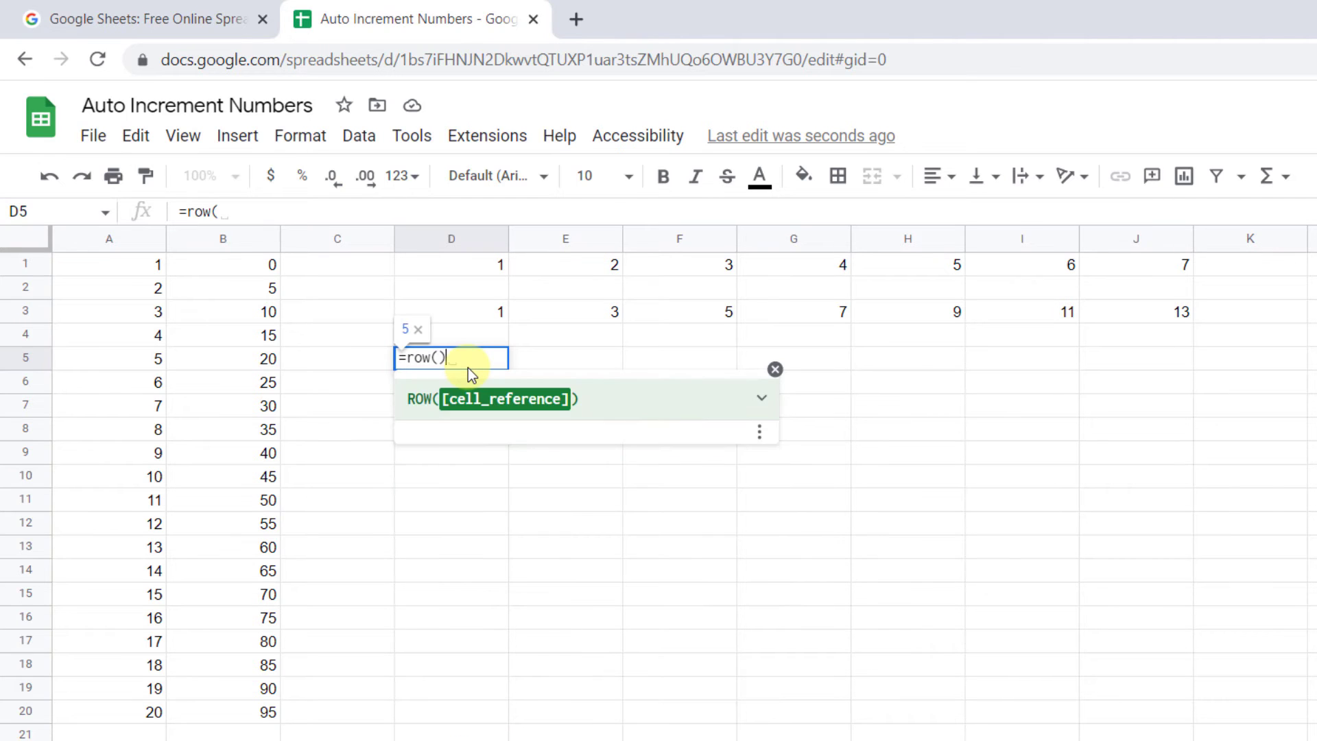
key("Return")
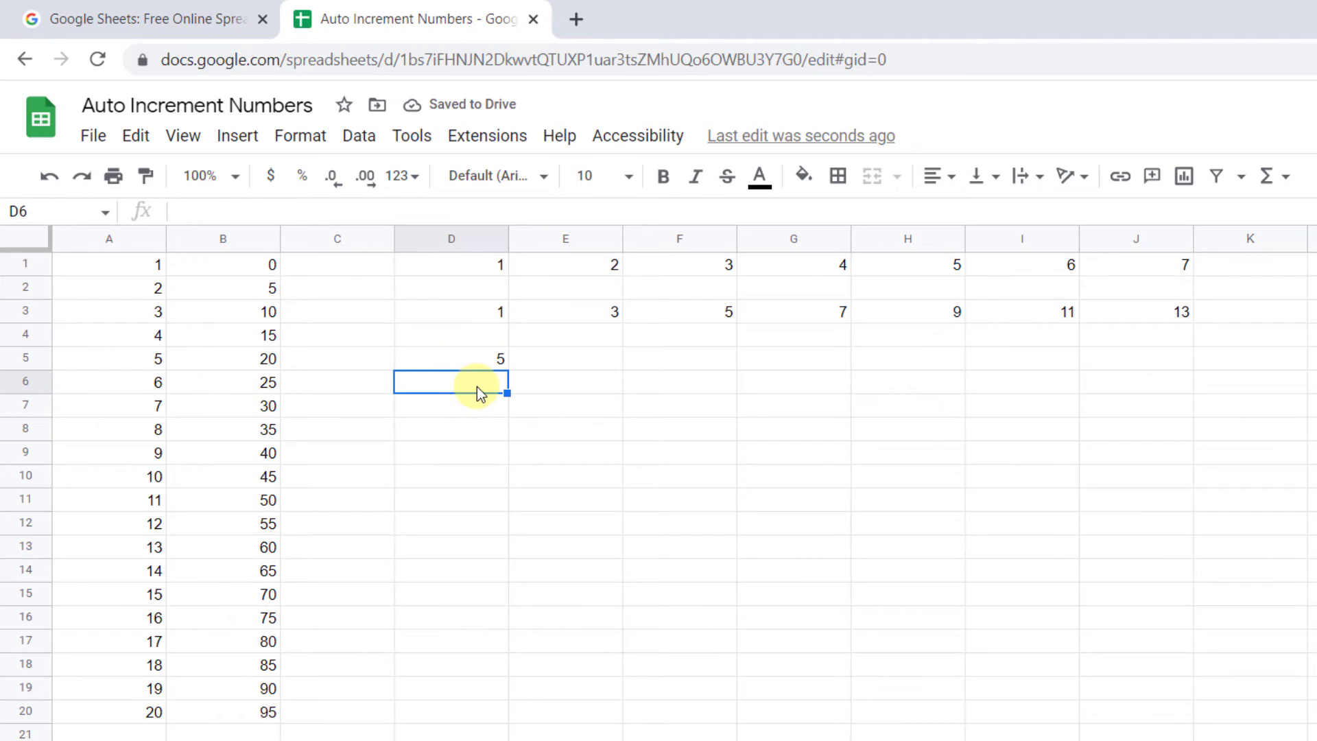
type("=")
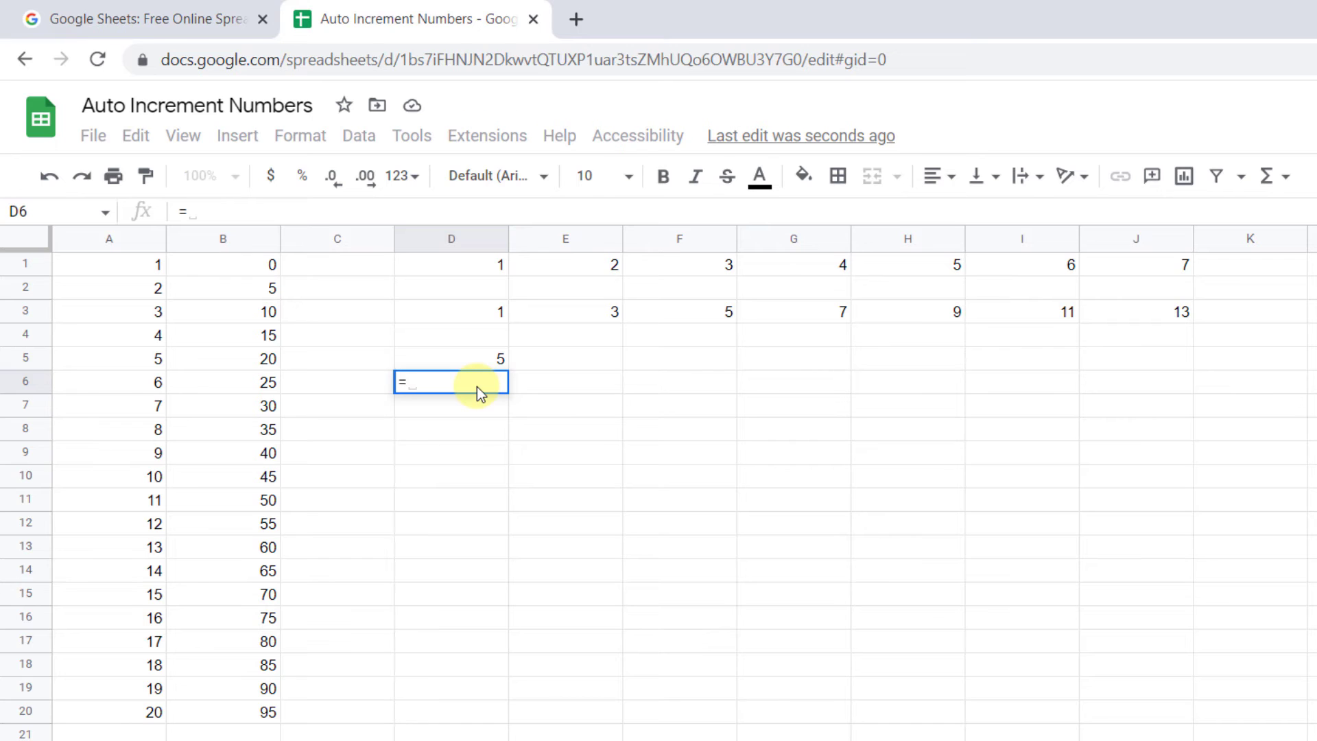
type("row(")
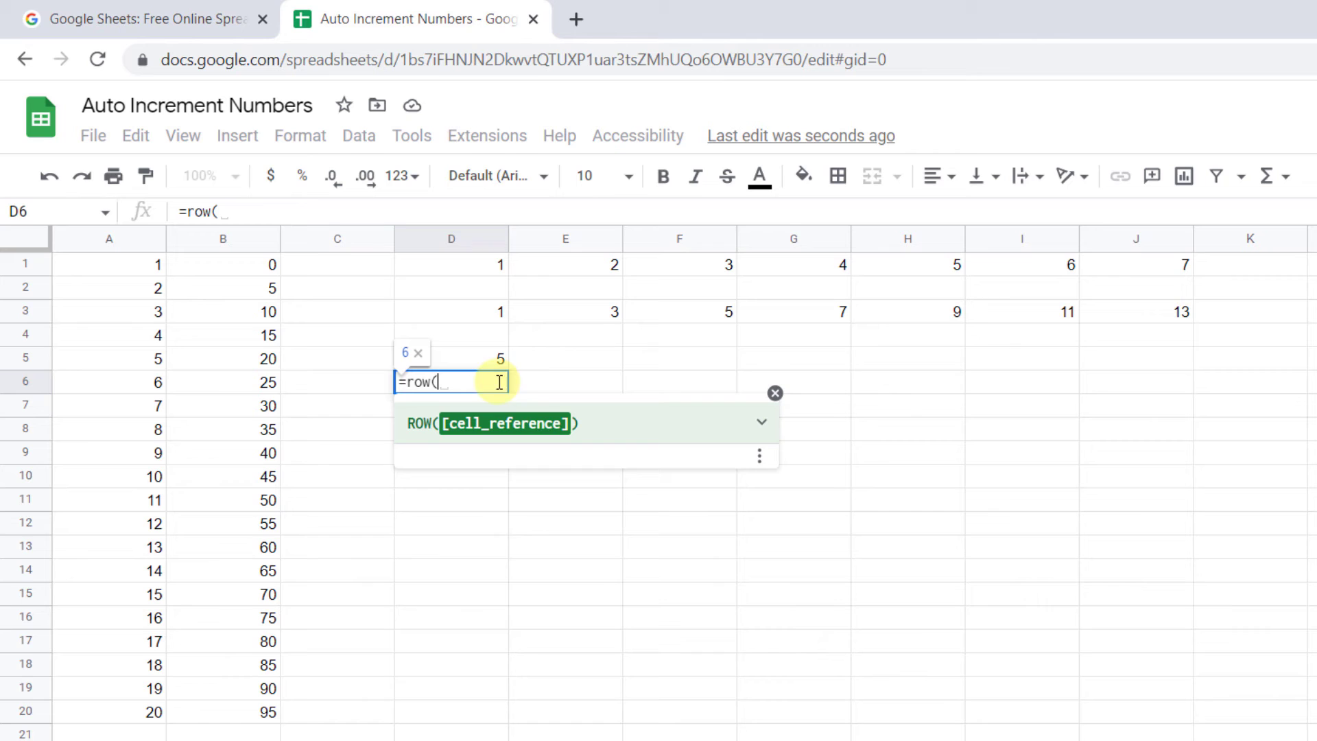
left_click(533, 389)
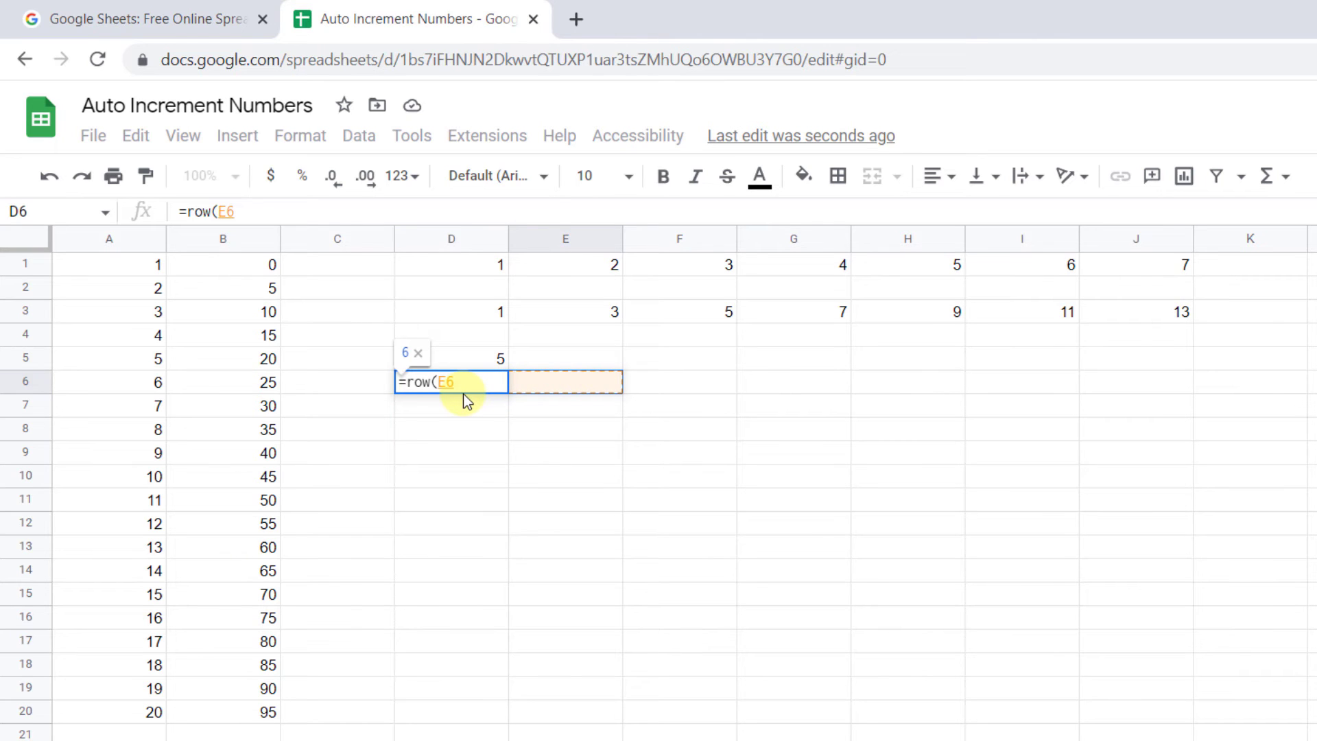
type(")")
key("Return")
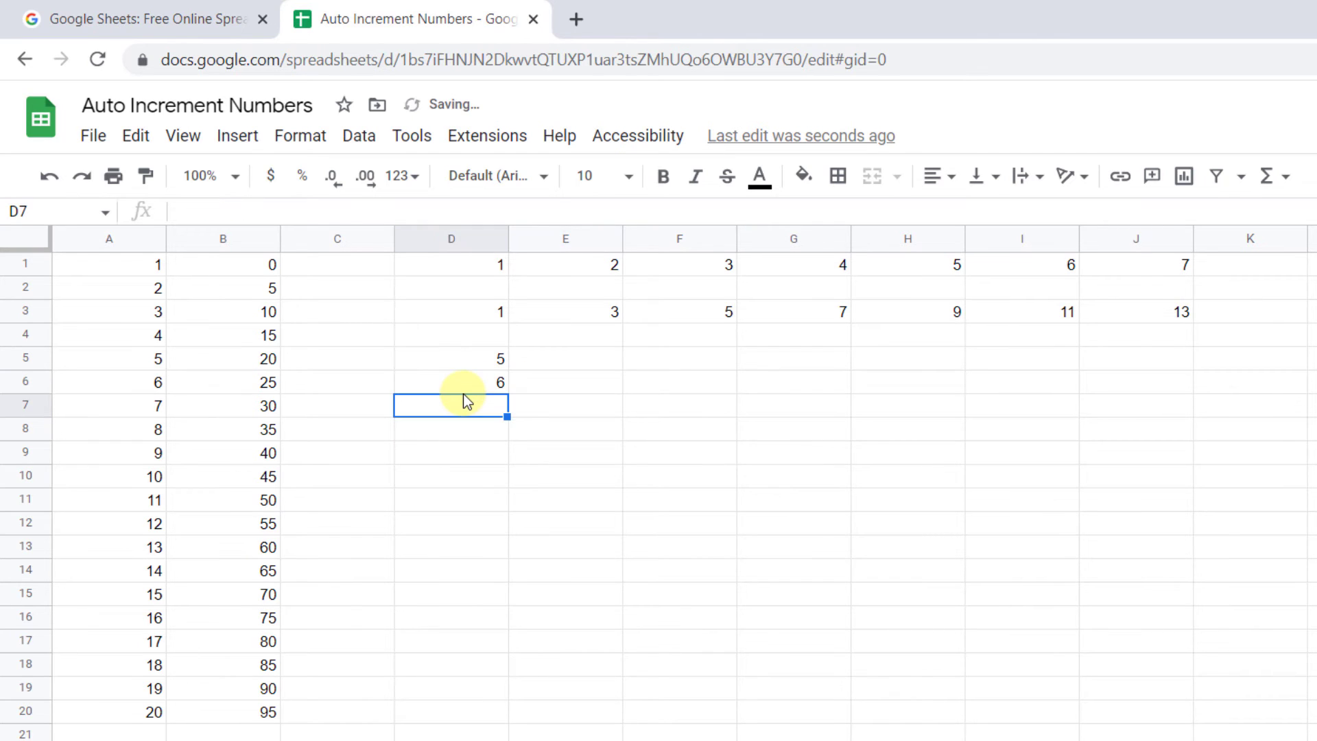
Step: Fill the ROW formula down D5:D20 with Ctrl+D so it counts 5 to 20
left_click(501, 386)
left_click_drag(501, 360, 542, 721)
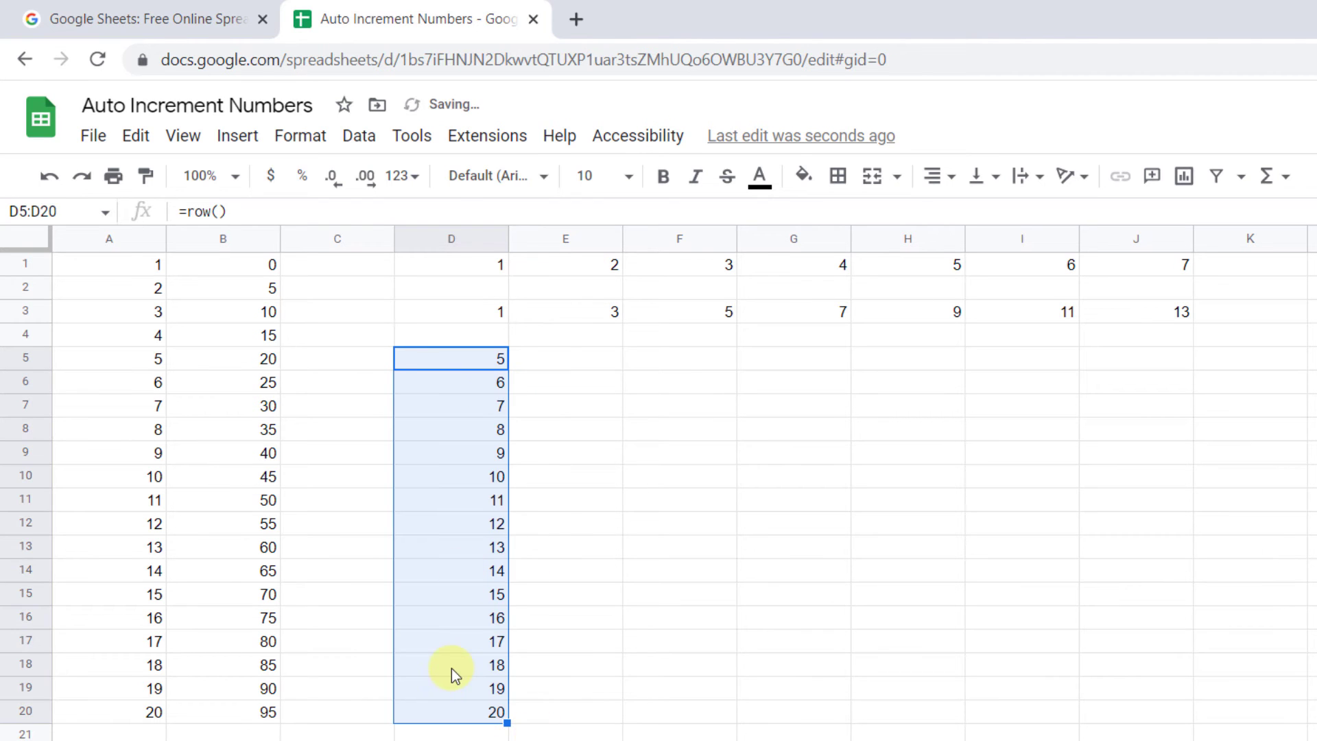
key("ctrl+z")
left_click_drag(492, 367, 442, 701)
key("ctrl+d")
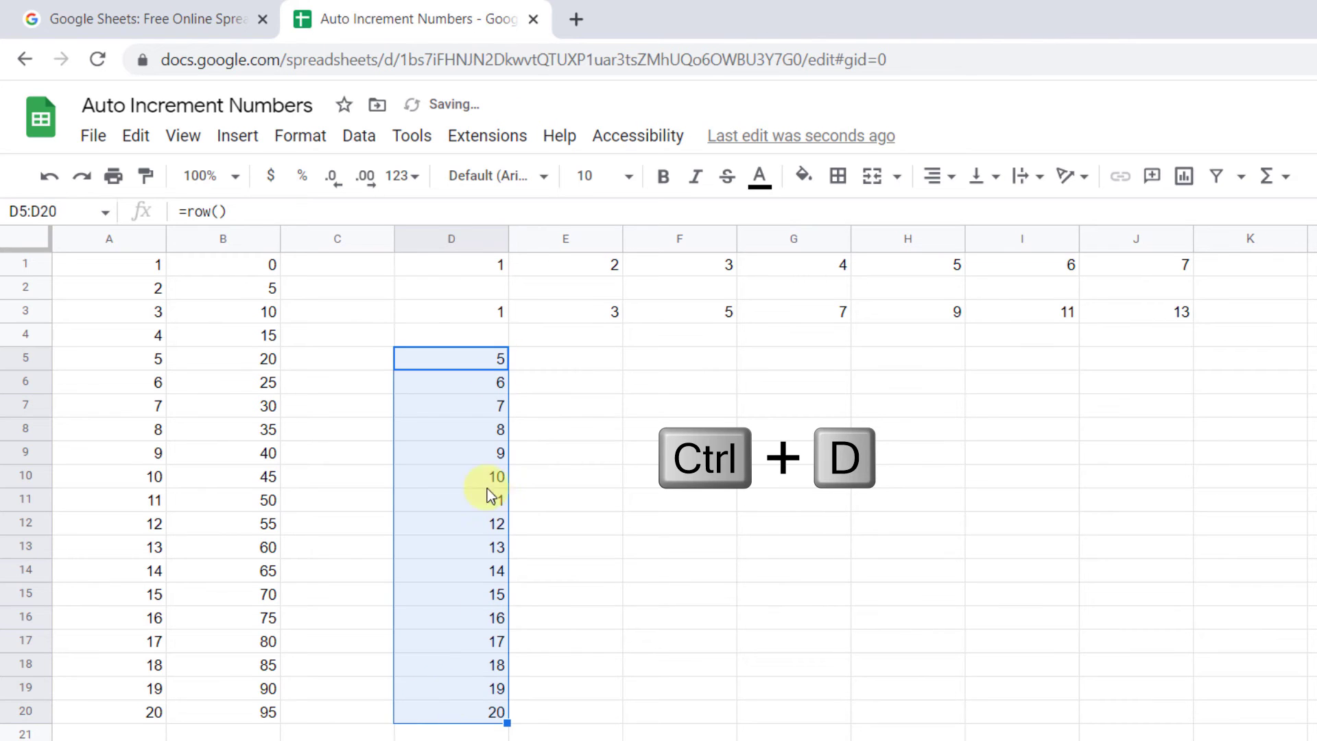
left_click(639, 353)
Step: Enter =COLUMN() in F5 so it returns 6
type("=")
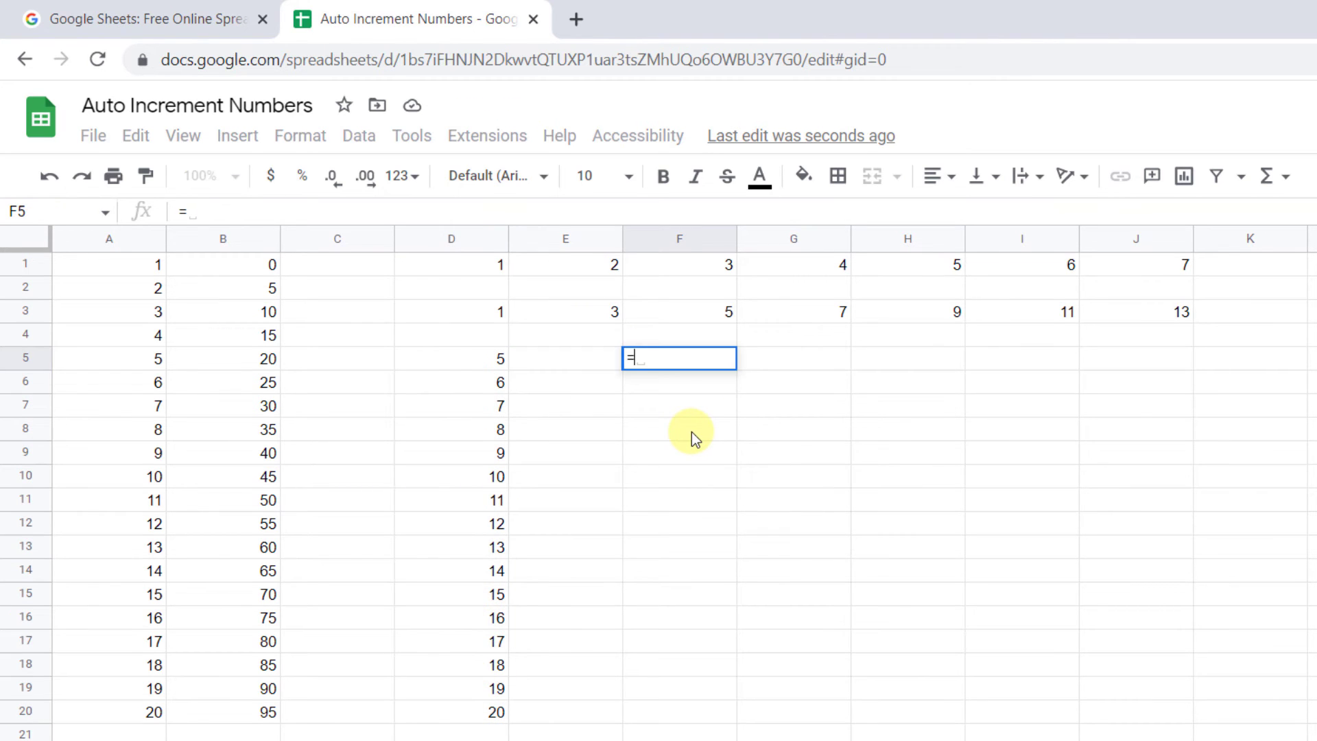
type("col")
left_click(693, 409)
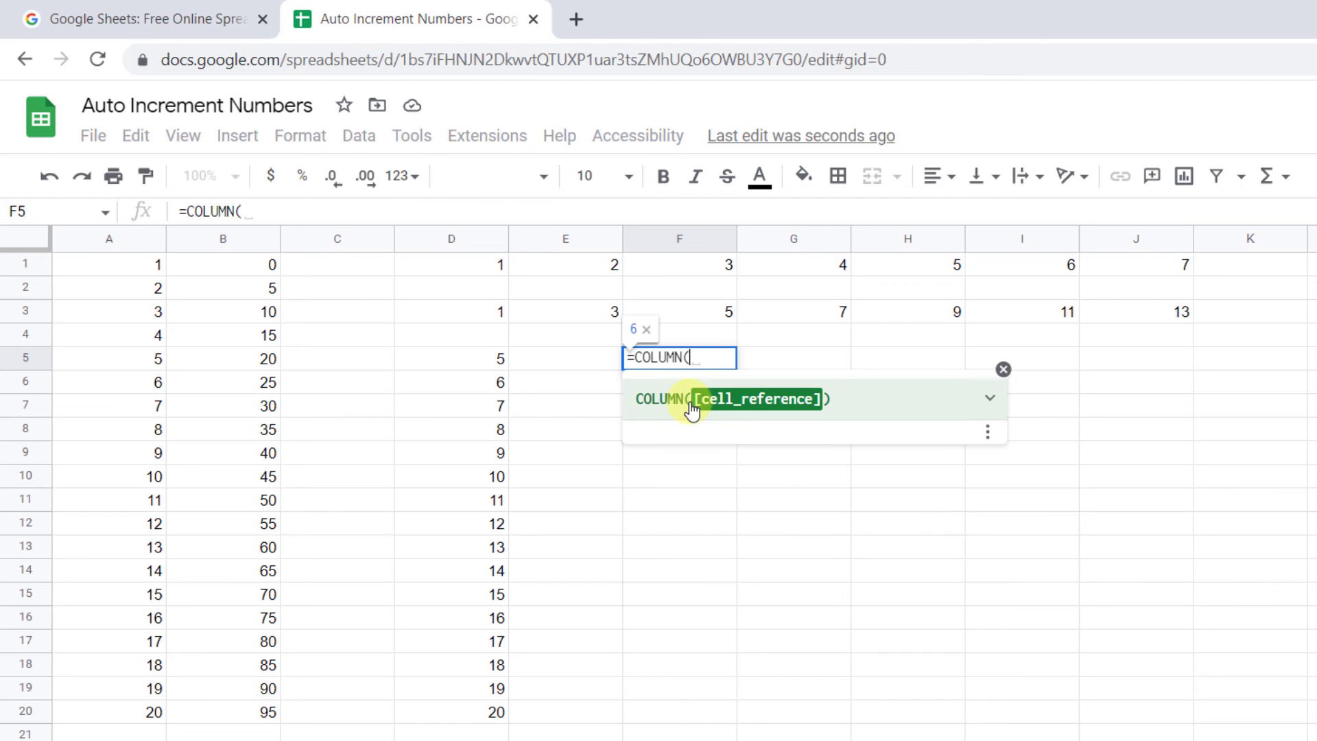
type(")")
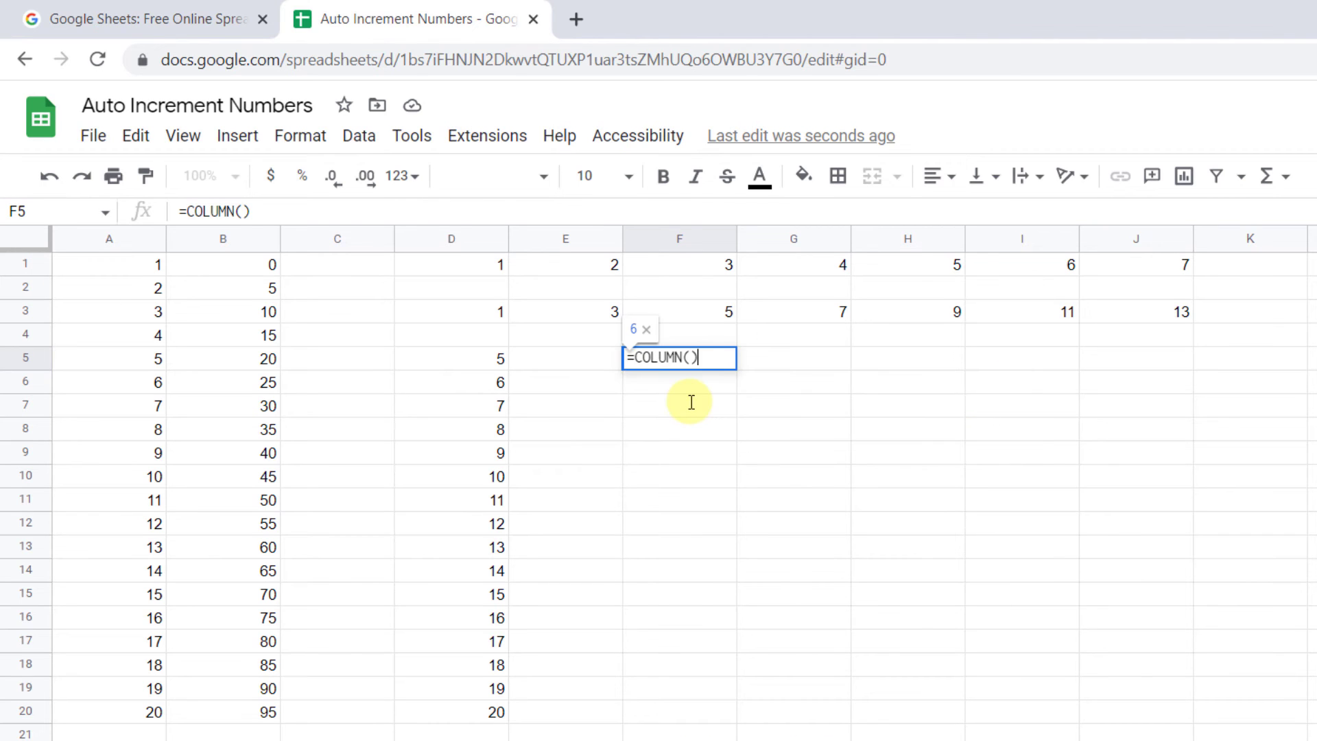
key("Return")
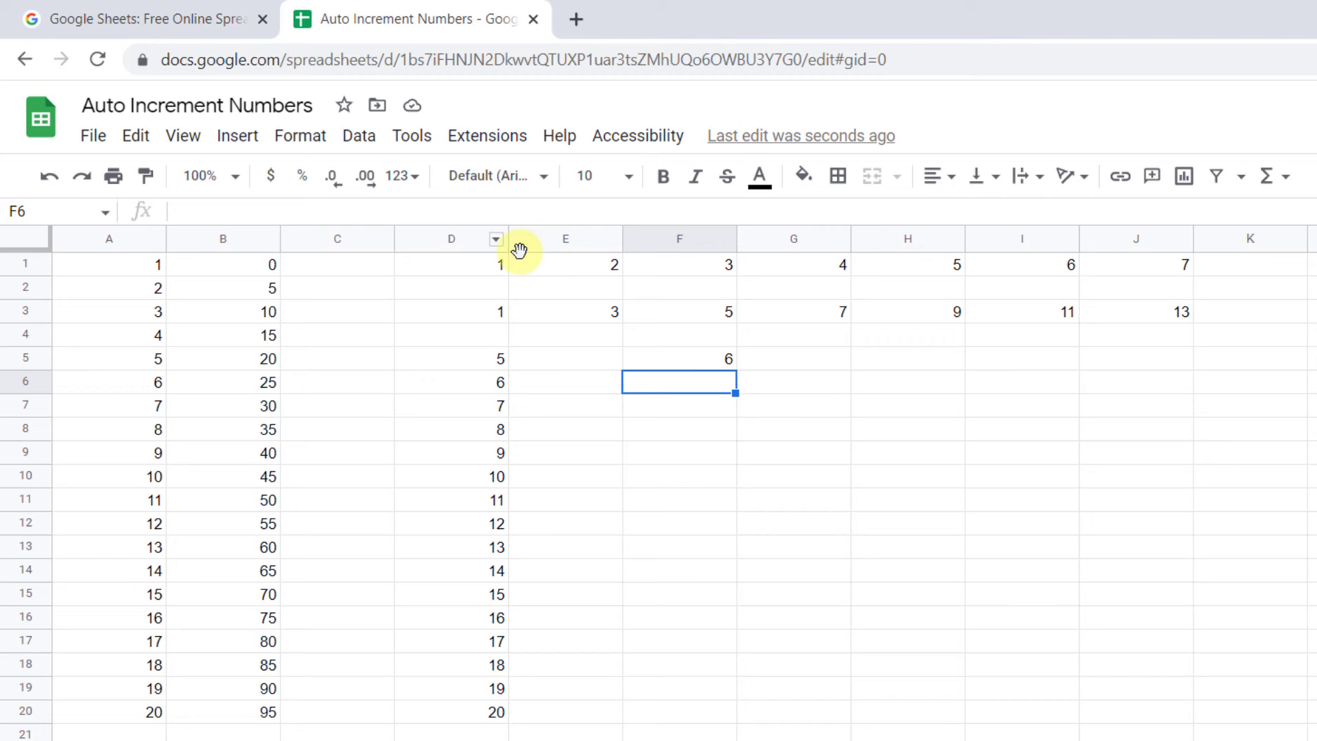
Step: Enter =column(I5) in G5 so it returns 9
left_click(796, 363)
type("=")
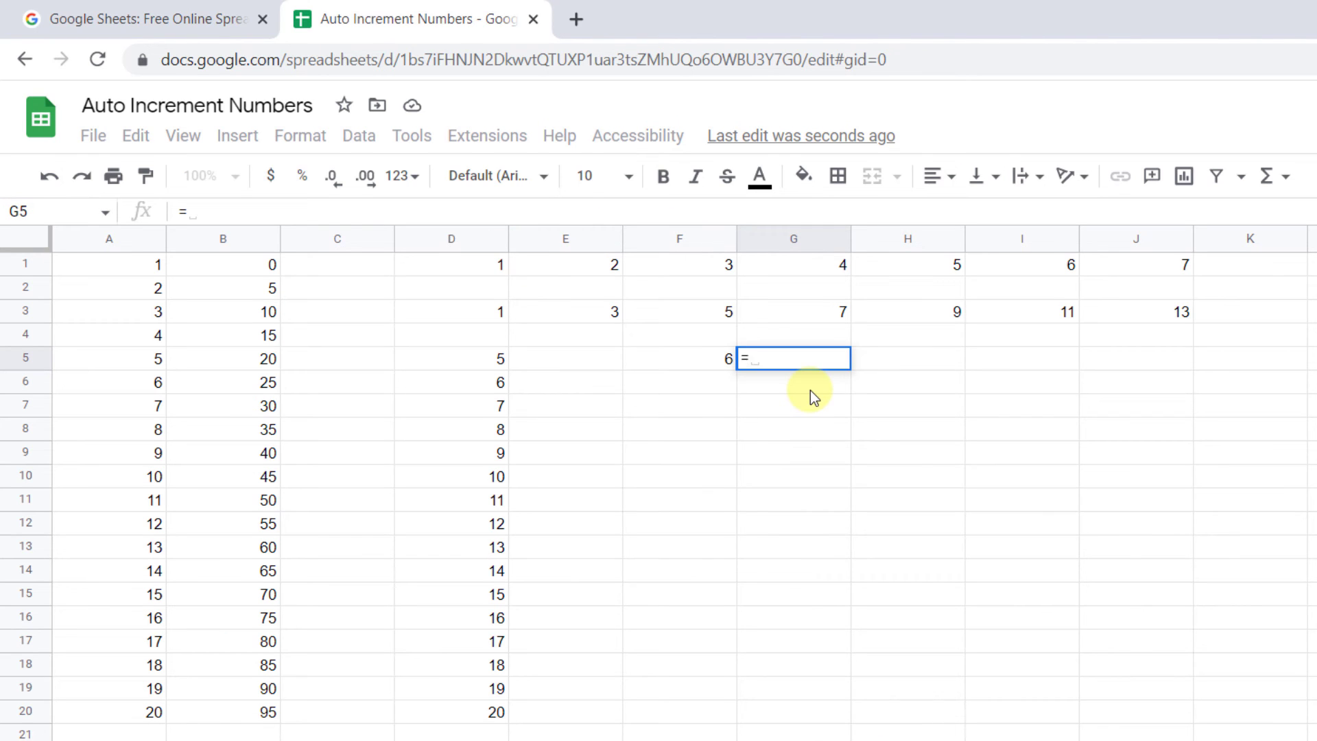
type("column(")
left_click(1019, 357)
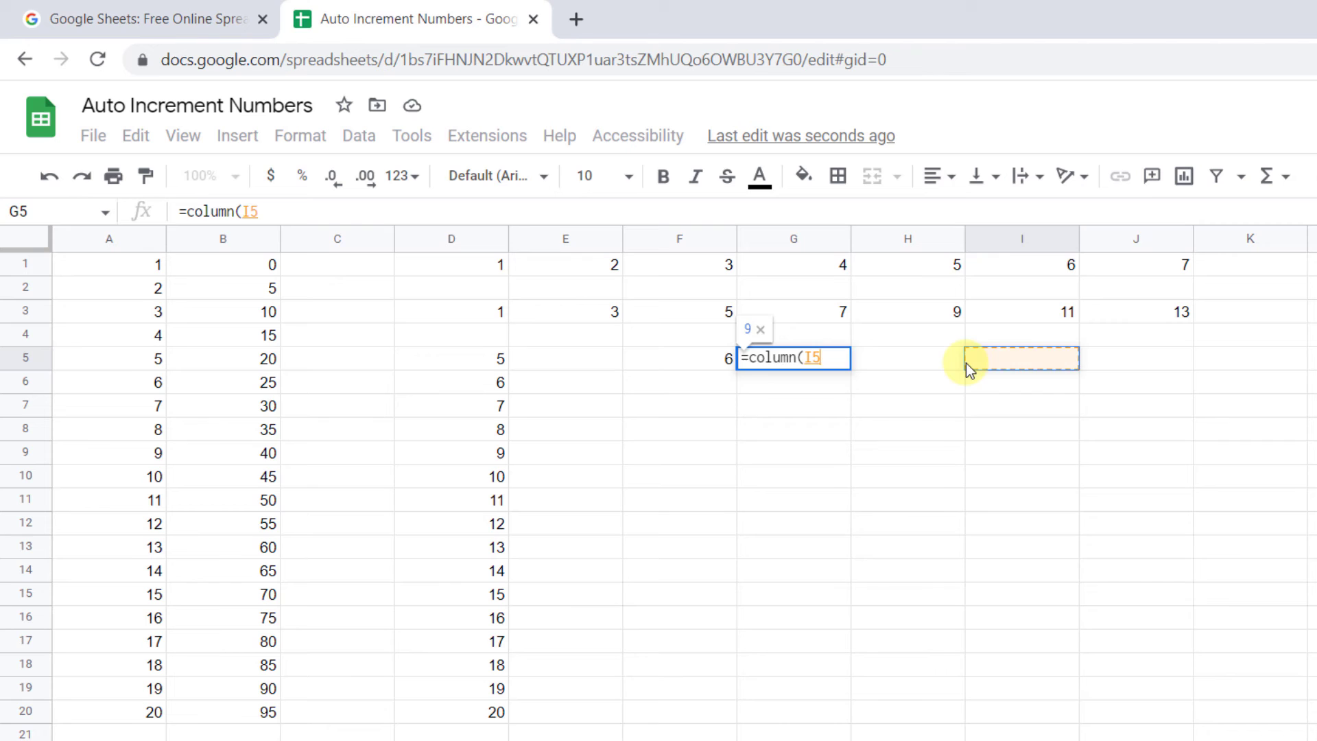
key("Return")
key("Up")
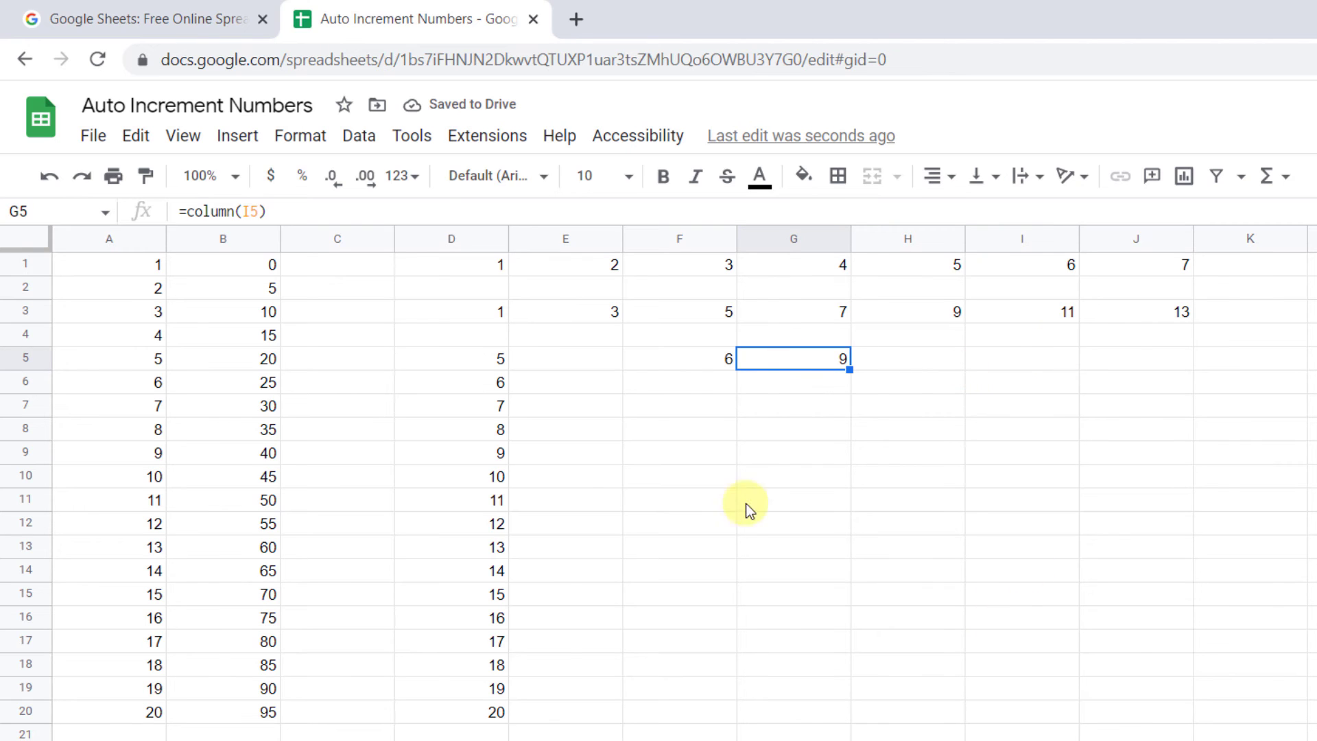
left_click(703, 383)
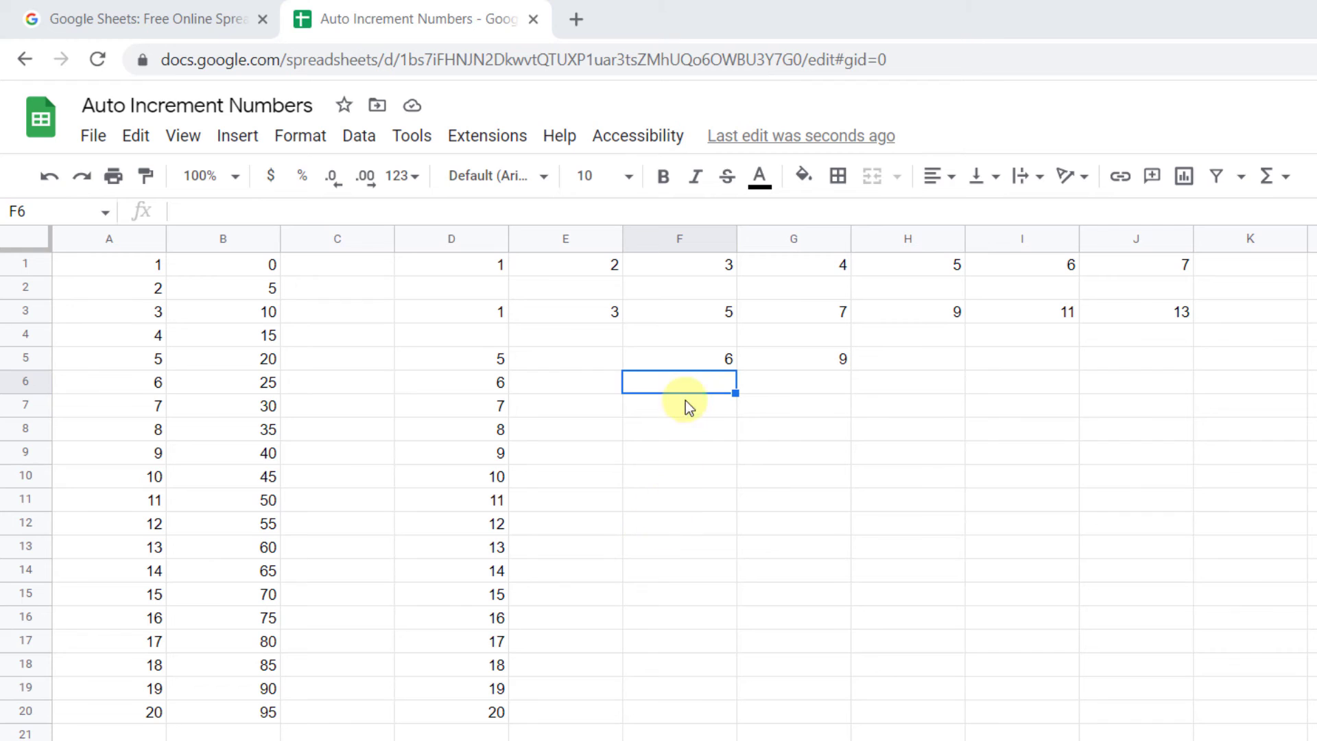
Step: Enter 1 in F6 and =F6+1 in F7, then fill to F20 for 1–15
type("1")
key("Return")
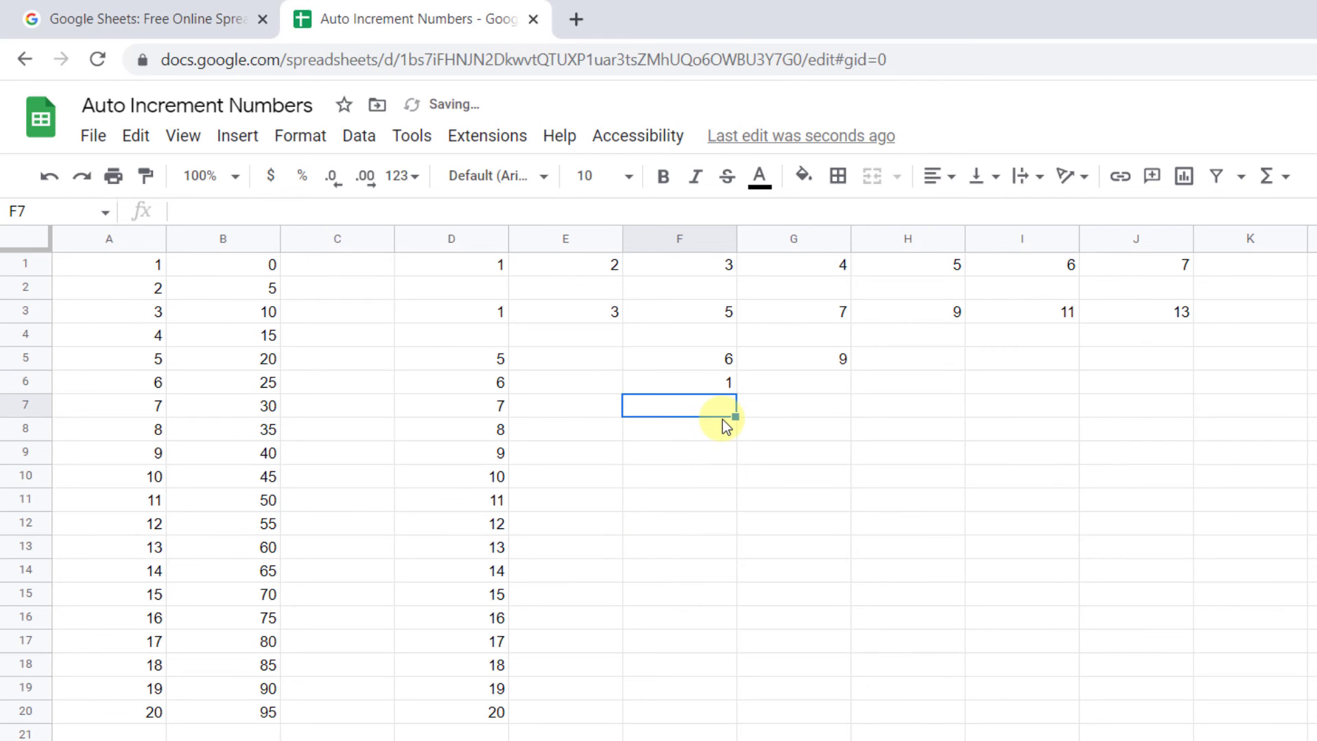
type("=")
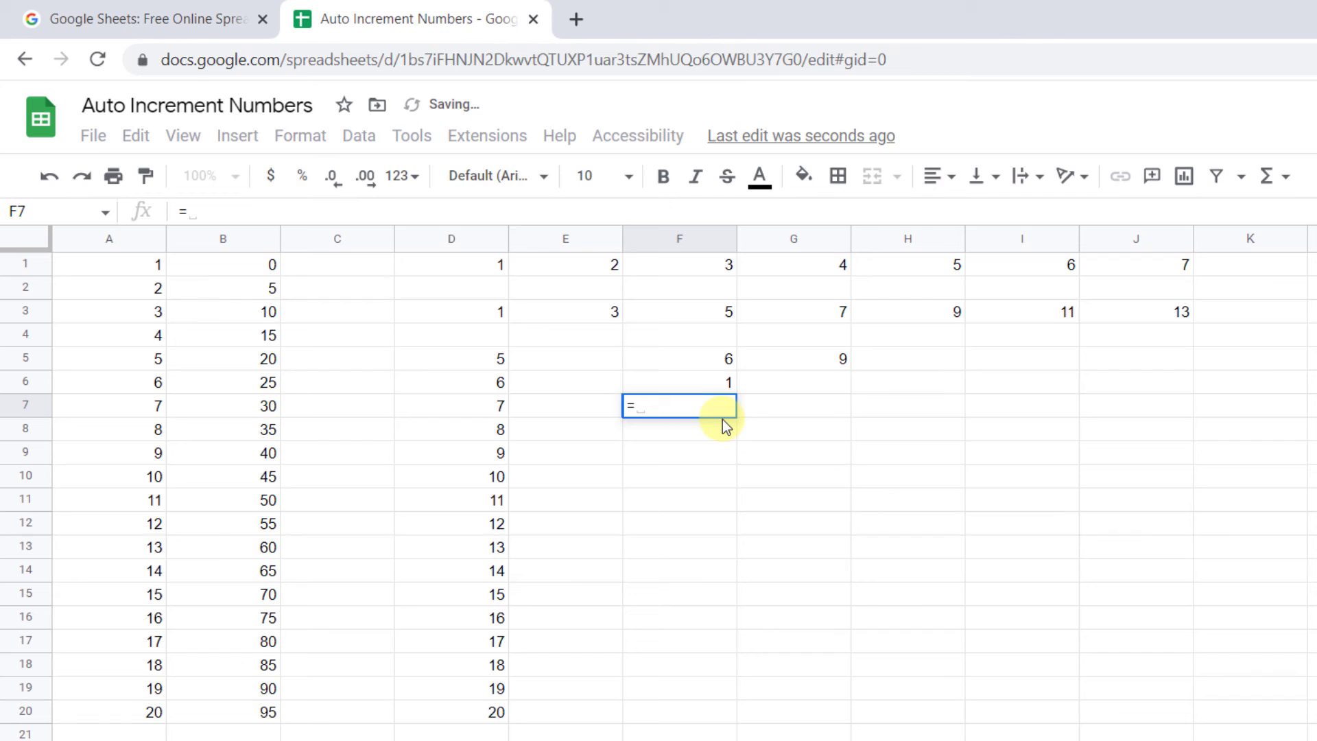
left_click(703, 386)
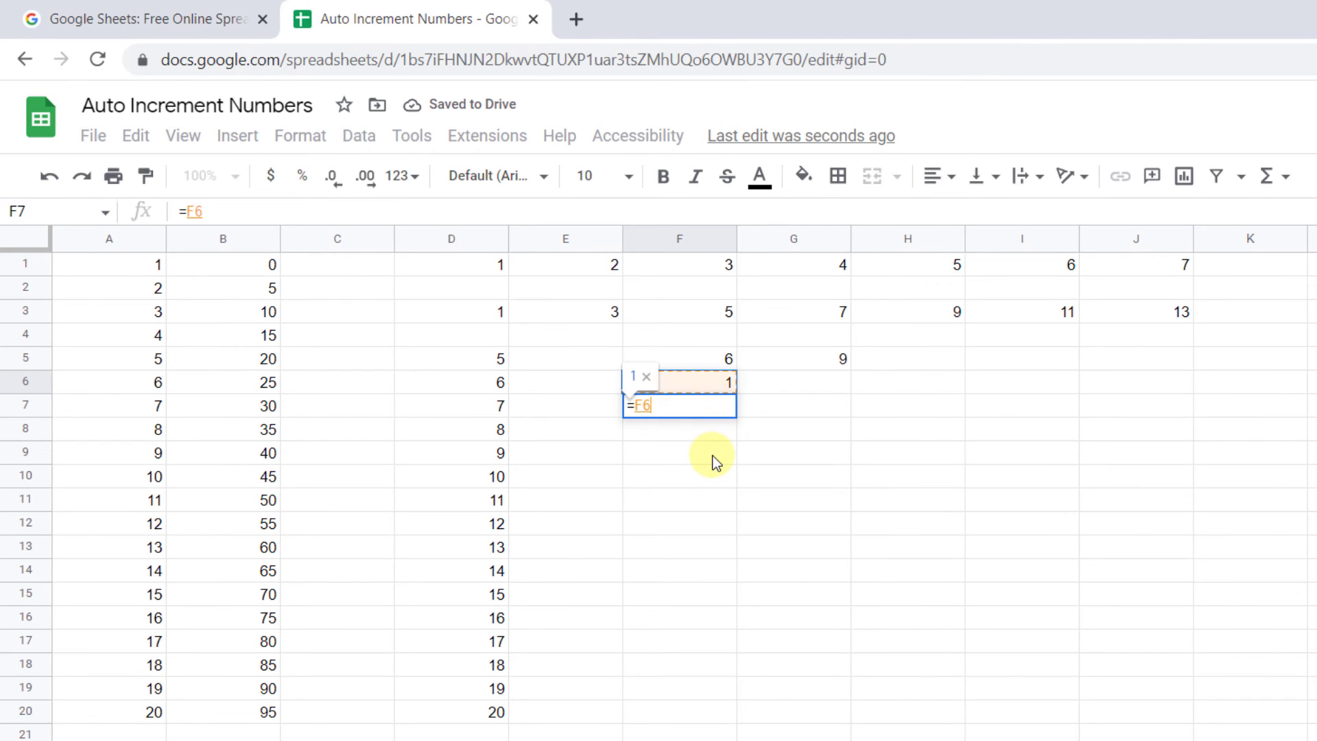
type("+1")
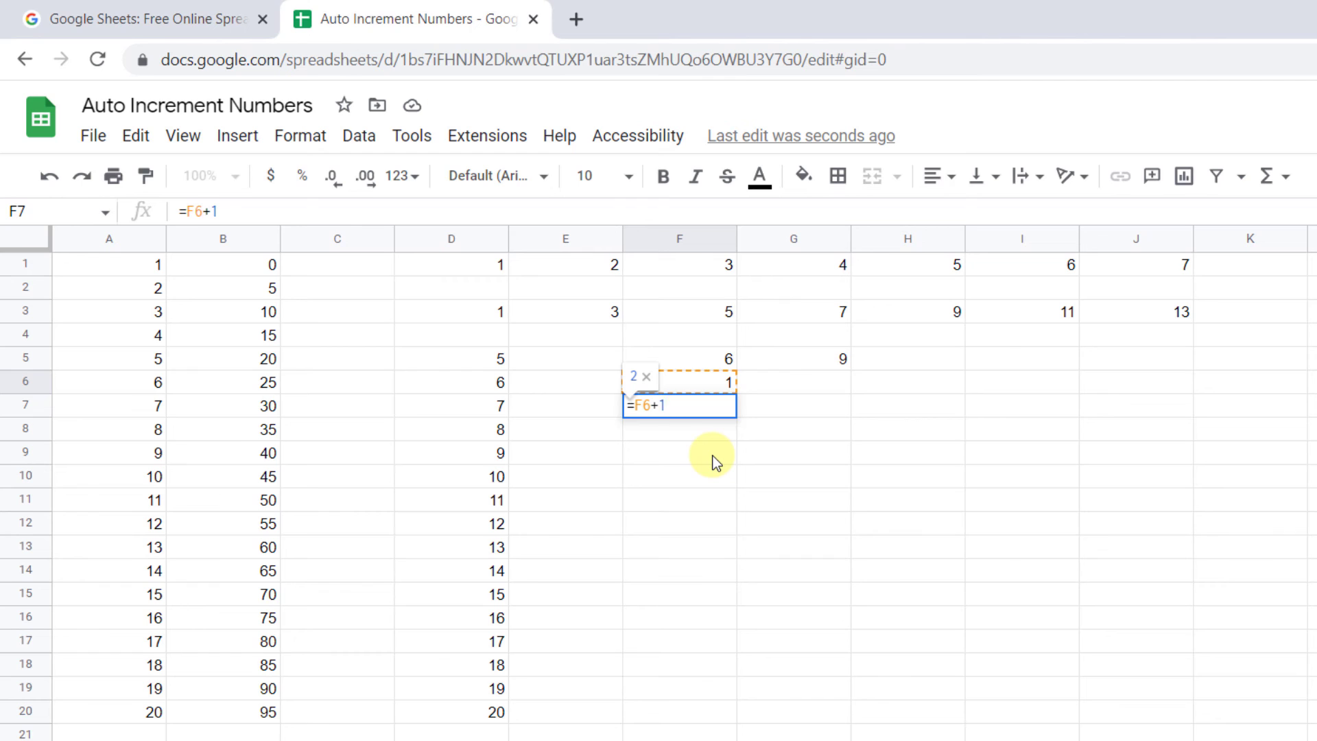
key("Return")
left_click_drag(702, 387, 680, 708)
key("ctrl+d")
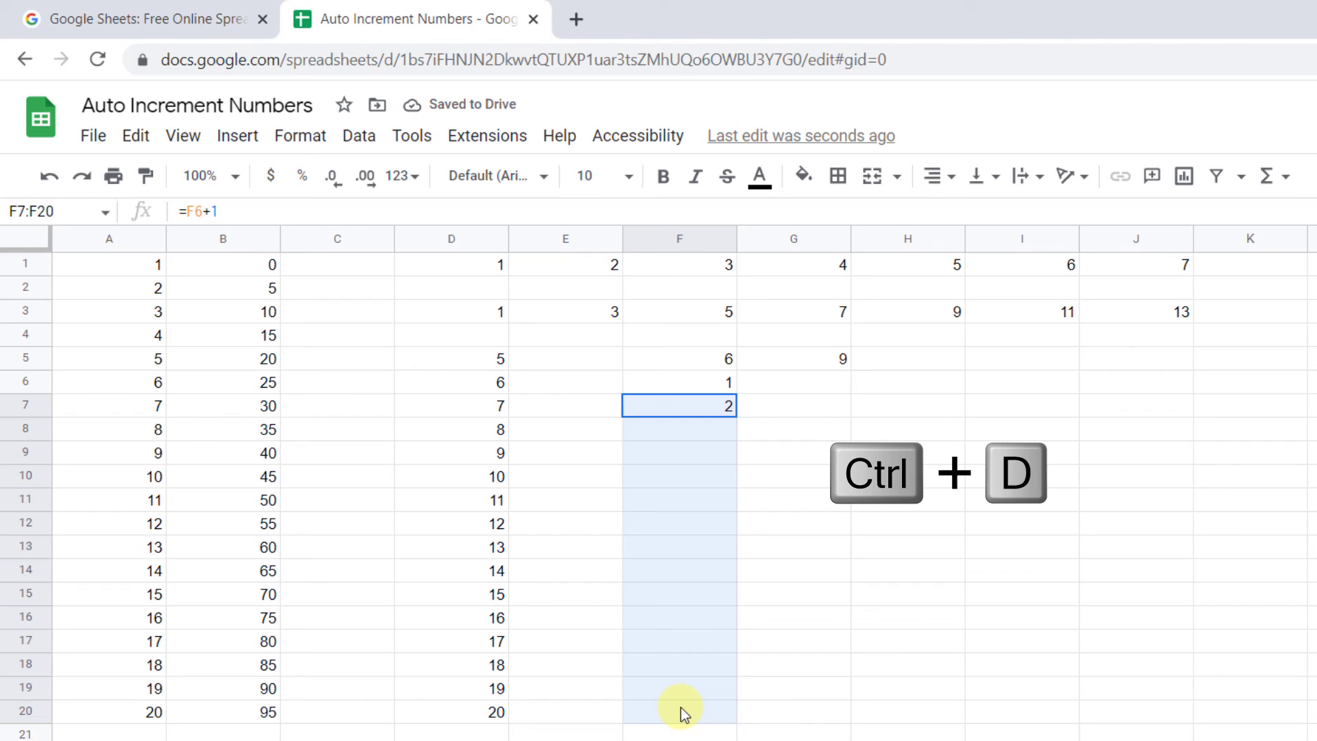
Step: Enter 1 in G6 and =G6+3 in G7, then fill to G20 for 1–43
left_click(831, 384)
type("1")
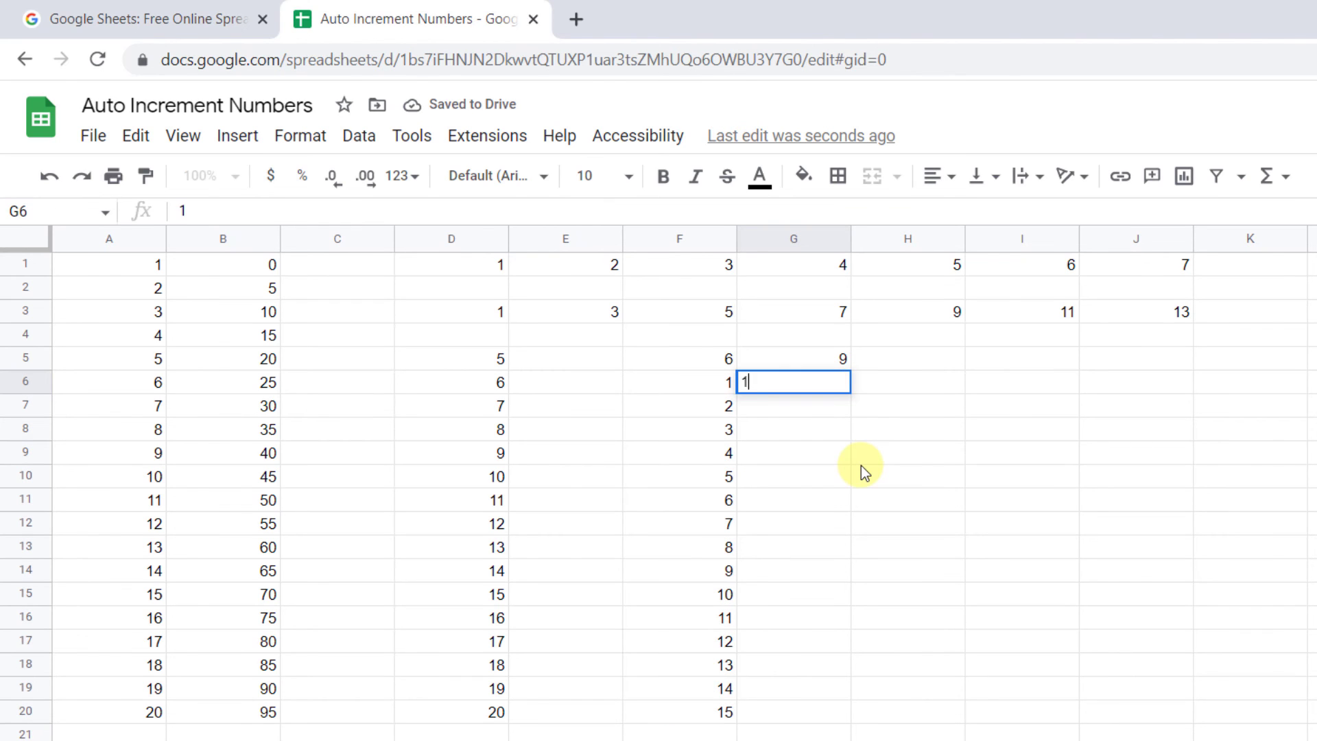
key("Return")
type("=G6")
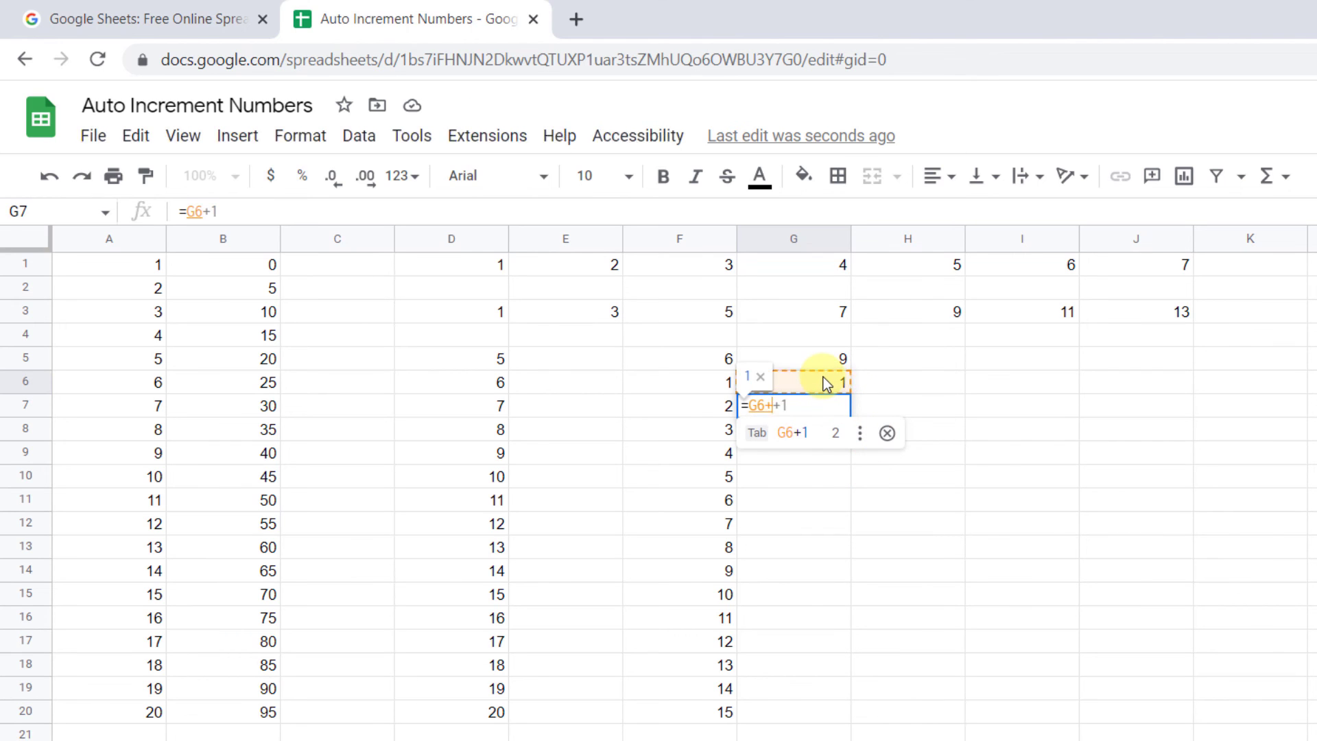
type("+3")
key("Return")
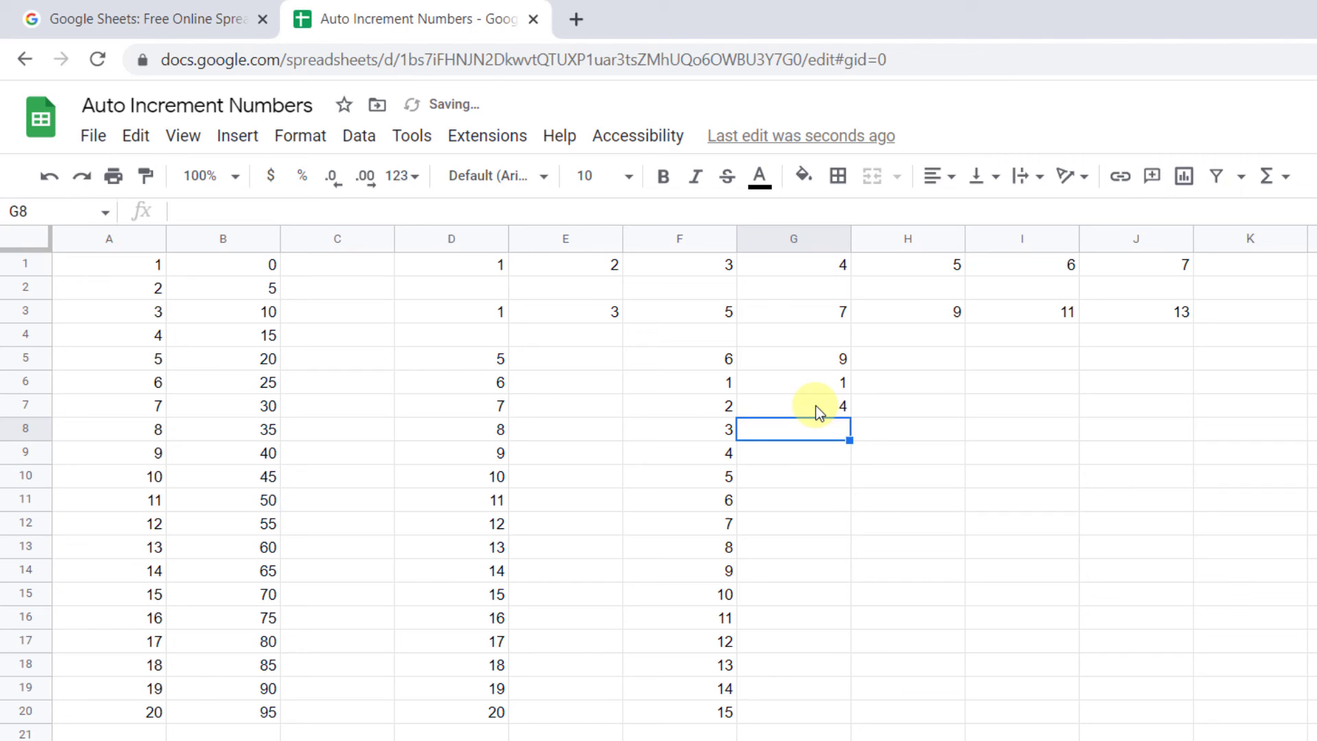
left_click_drag(817, 408, 785, 702)
key("ctrl+d")
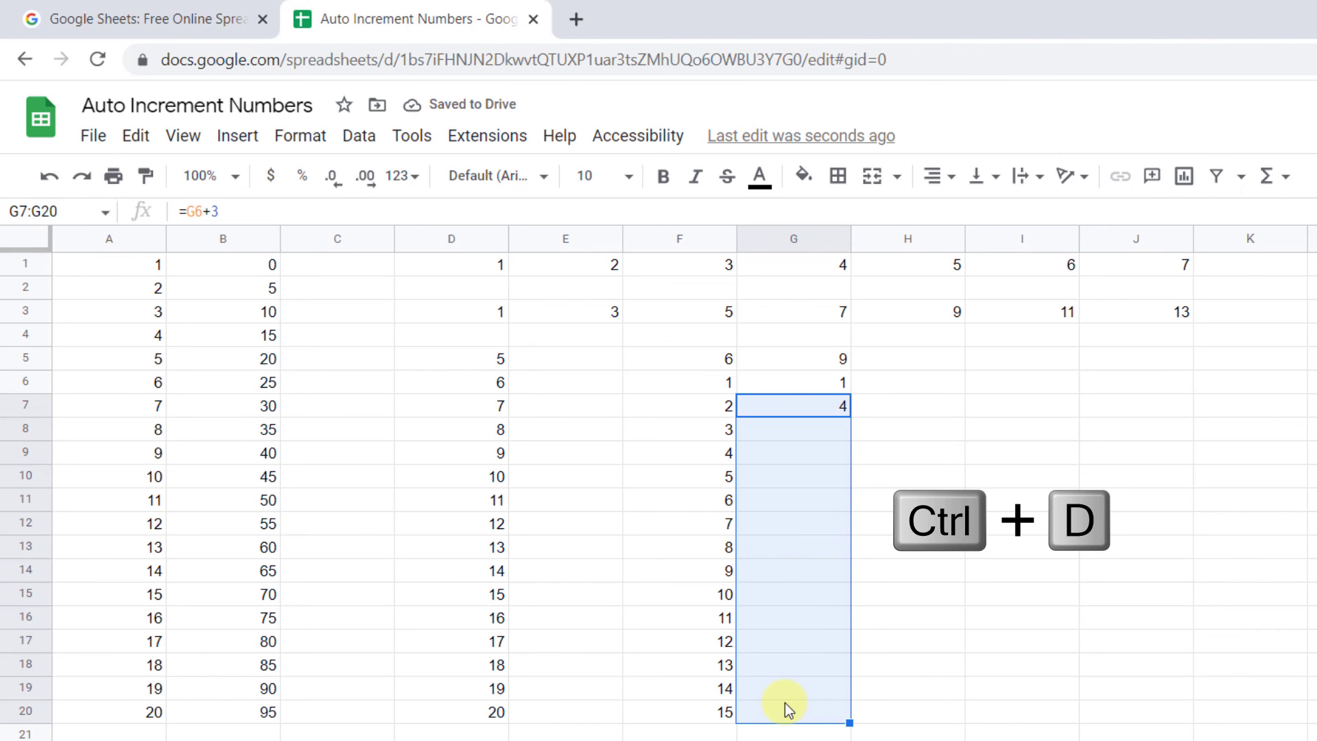
left_click(967, 620)
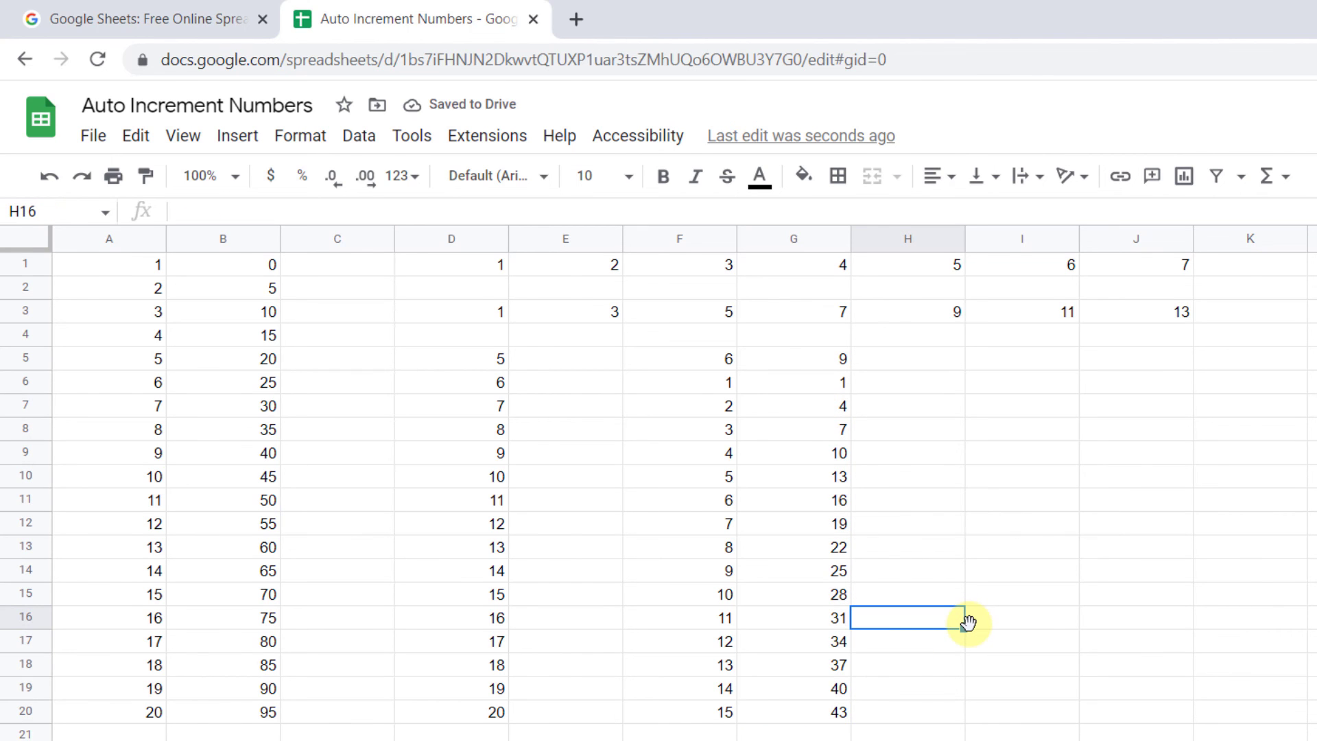